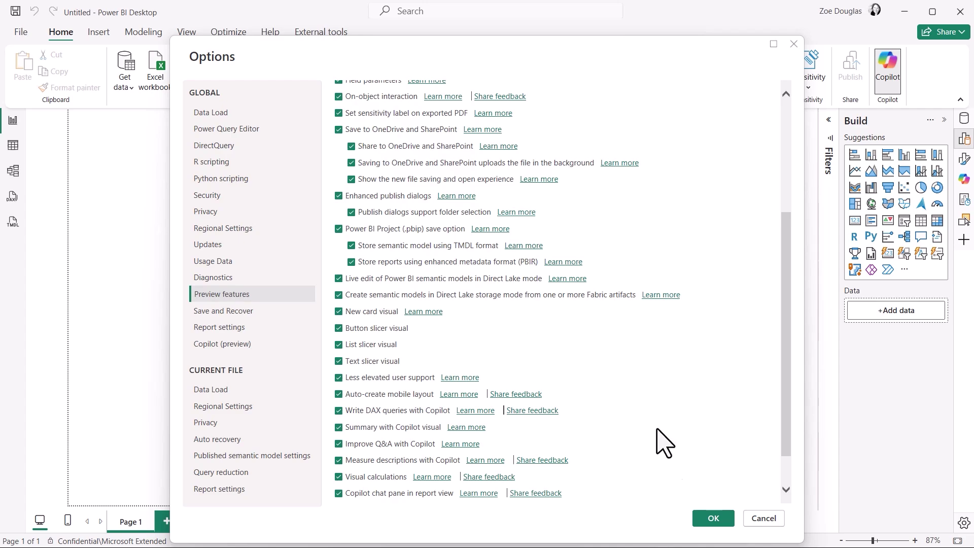
# Choose the Lakehouse from the OneLake catalog's Lakehouses list and expand its Connect options
pyautogui.click(714, 518)
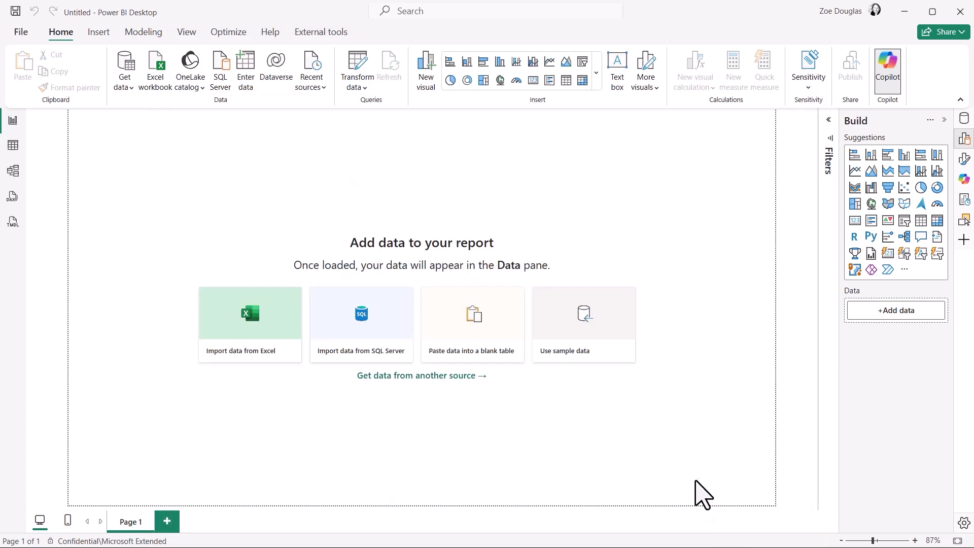
pyautogui.click(193, 86)
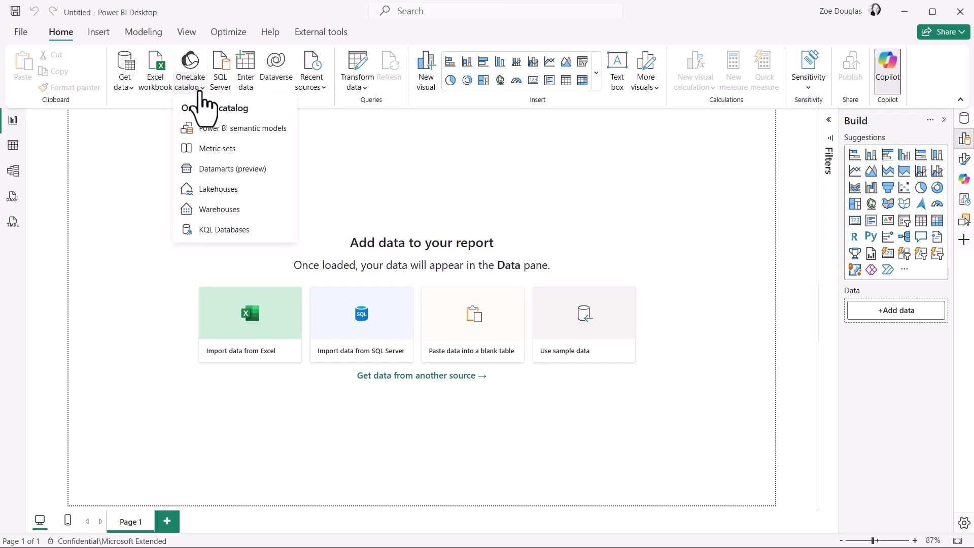
pyautogui.click(227, 189)
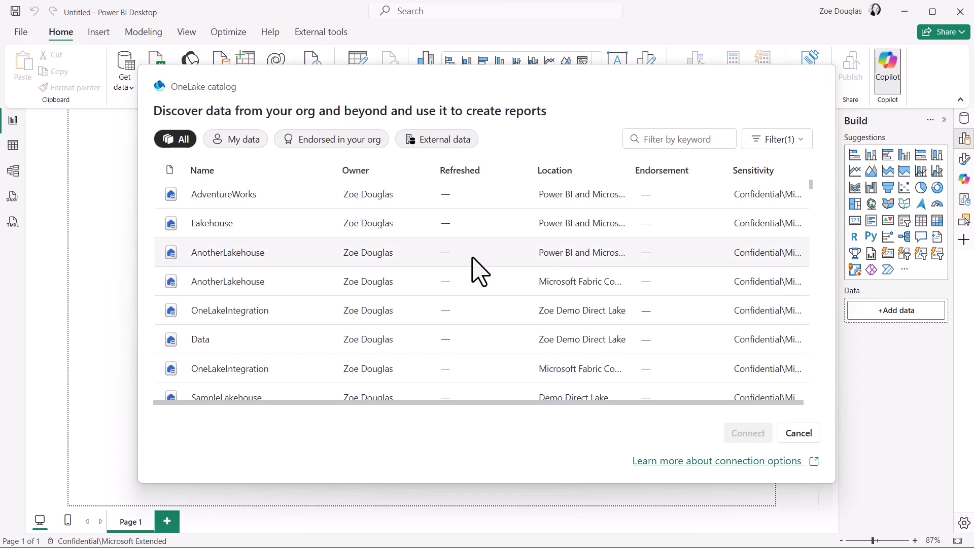
pyautogui.click(286, 224)
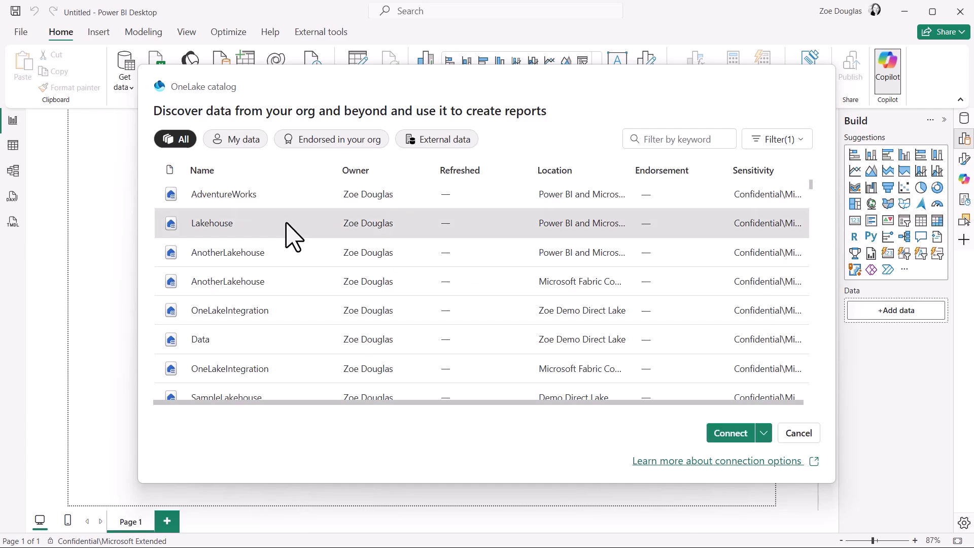
pyautogui.click(763, 434)
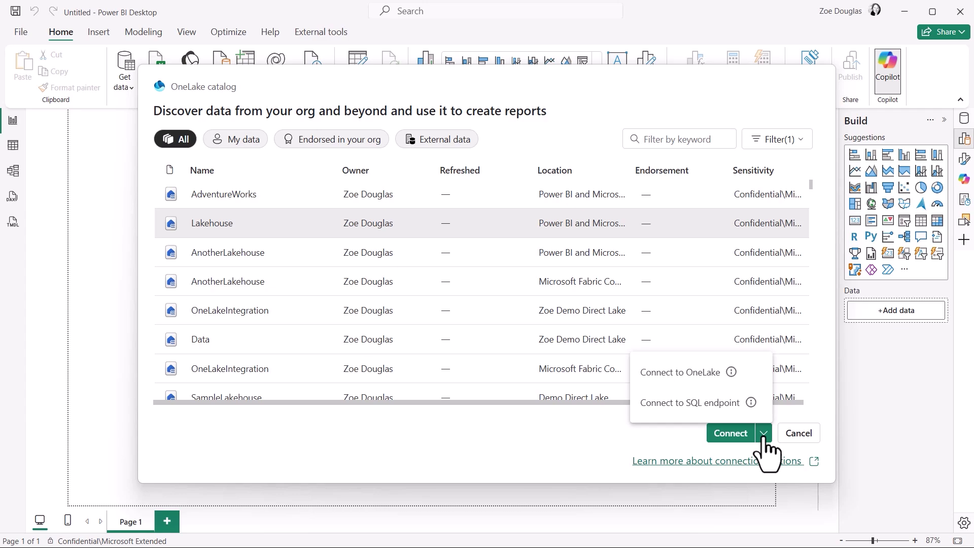
pyautogui.moveTo(732, 377)
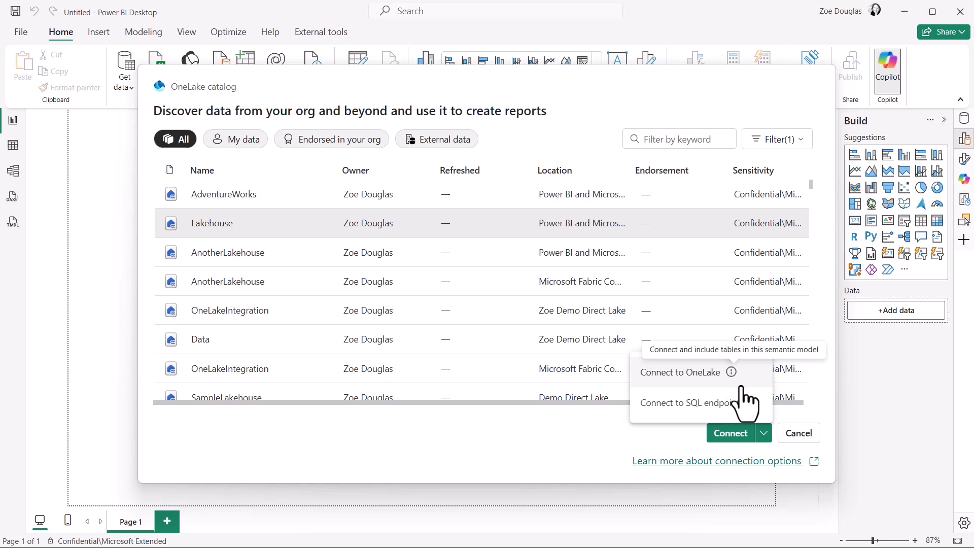
pyautogui.moveTo(752, 403)
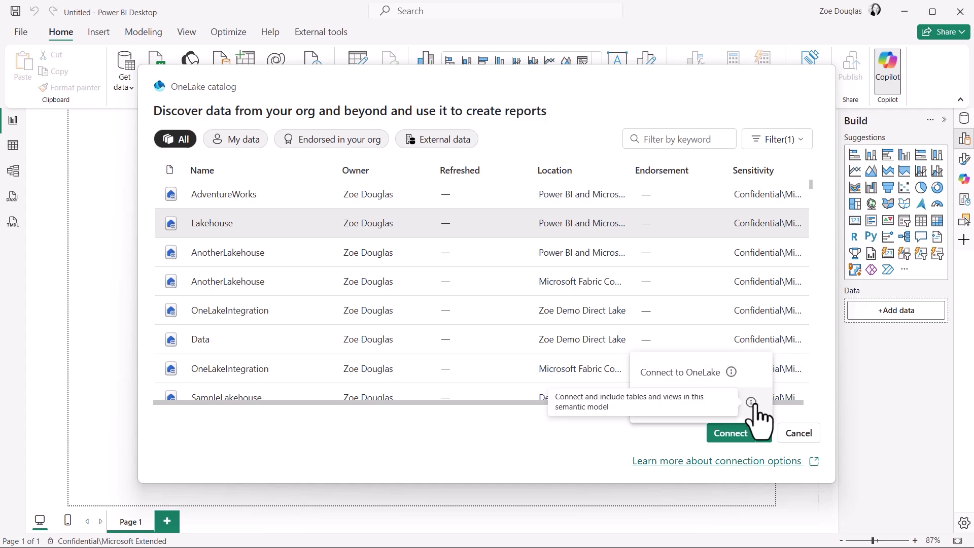
# Connect to the Lakehouse through OneLake with all tables except date
pyautogui.click(681, 379)
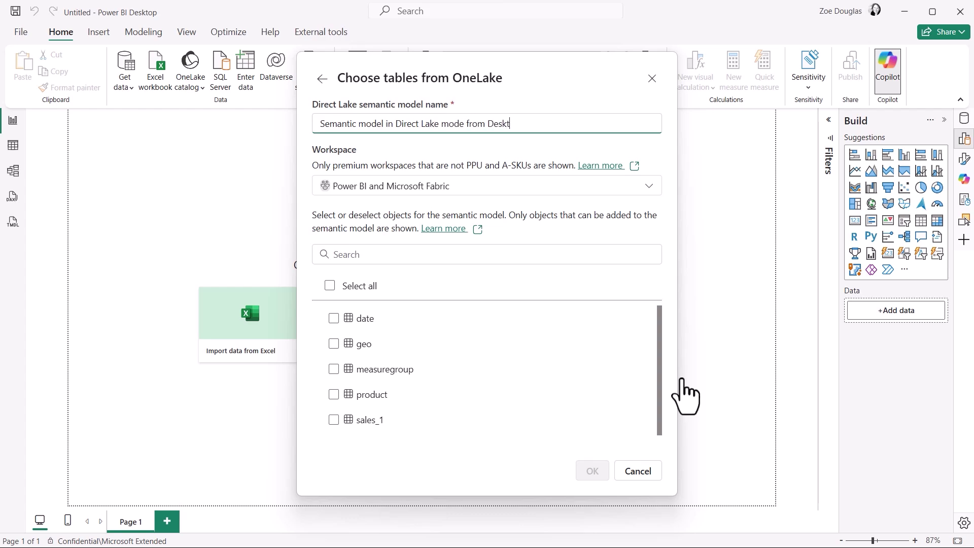
pyautogui.click(330, 285)
pyautogui.click(333, 318)
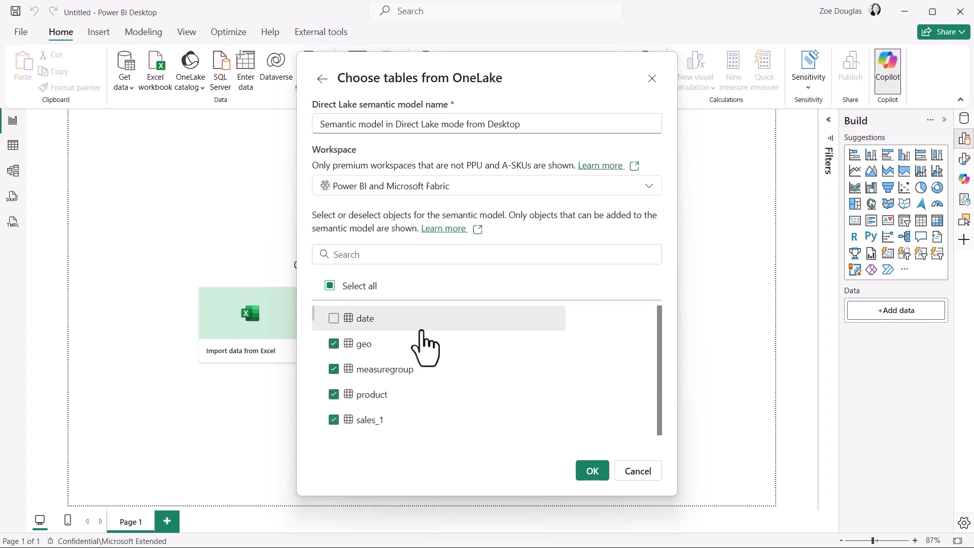
pyautogui.click(592, 470)
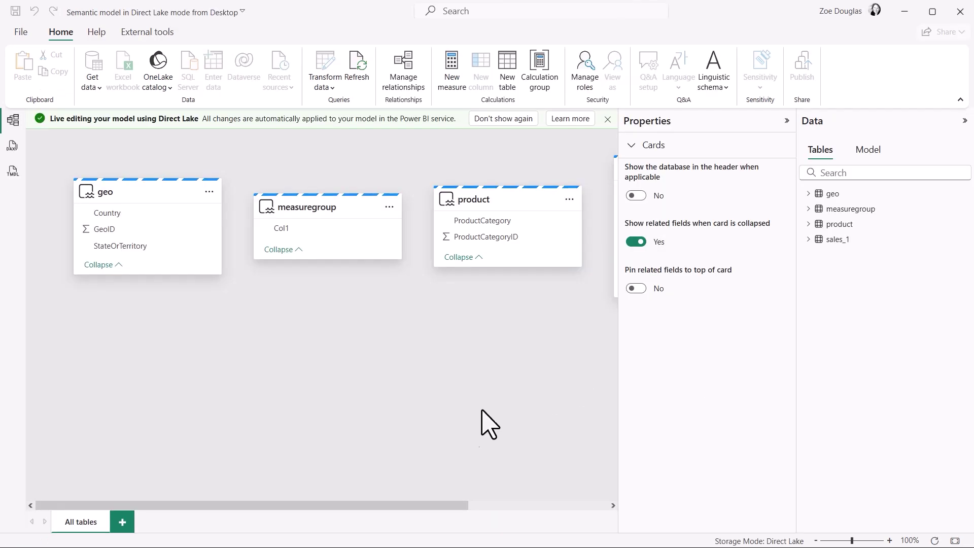
# Link sales_1 GeoID to geo GeoID, assuming referential integrity
pyautogui.moveTo(426, 507); pyautogui.dragTo(592, 502)
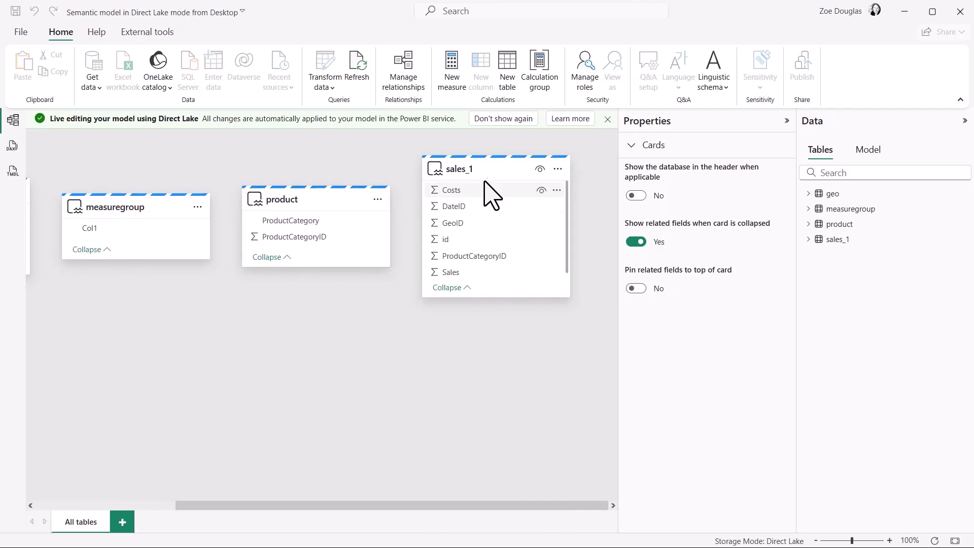
pyautogui.moveTo(467, 202); pyautogui.dragTo(154, 230)
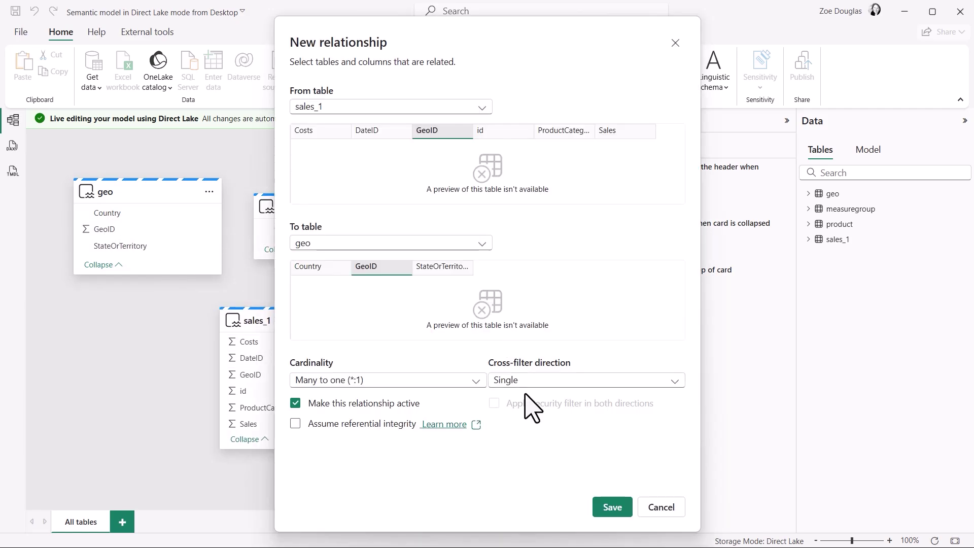
pyautogui.click(378, 427)
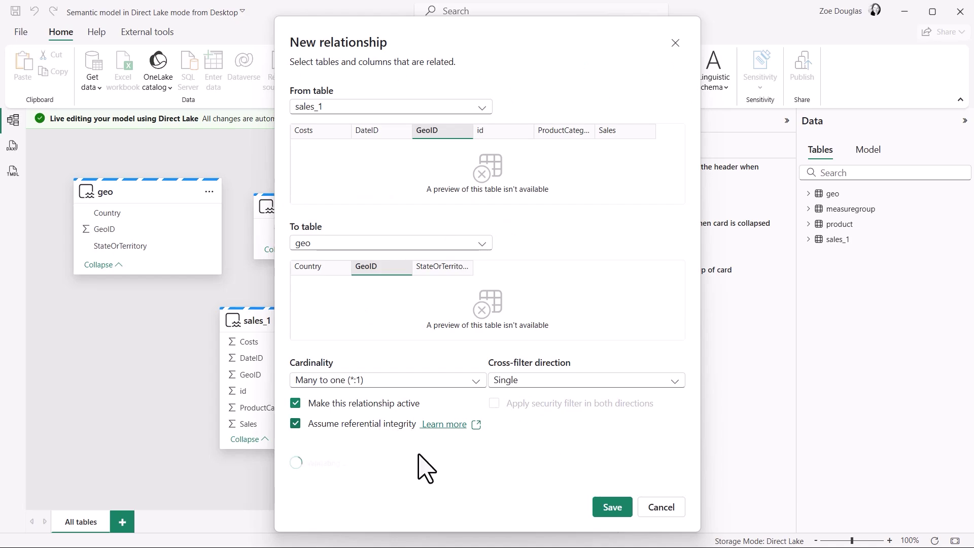
pyautogui.click(614, 510)
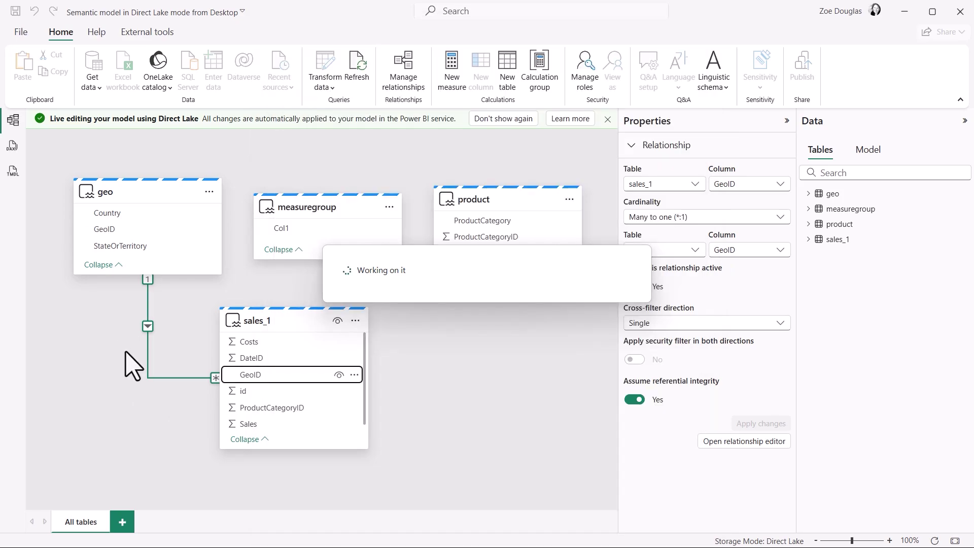
# Add date and sales_2 from AnotherLakehouse via the OneLake catalog's Lakehouses list
pyautogui.click(168, 87)
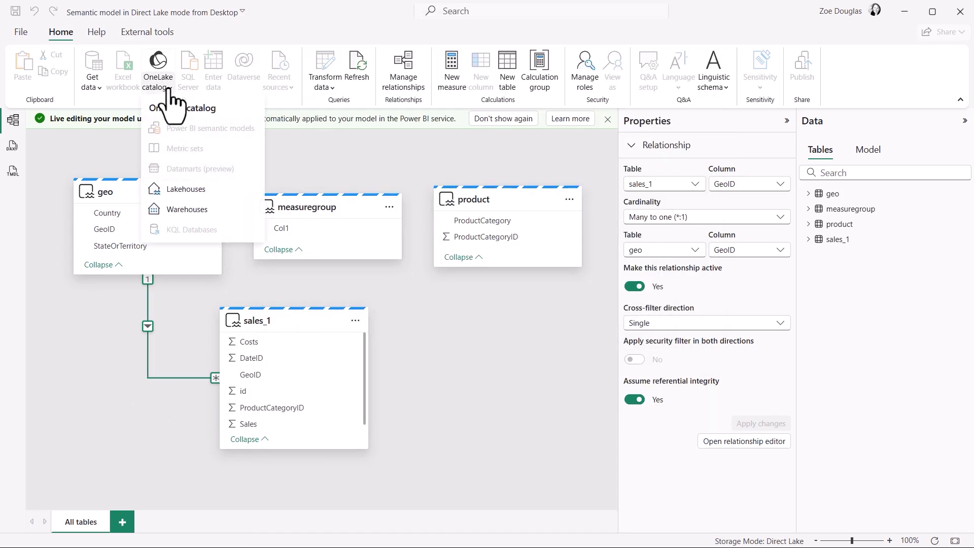
pyautogui.click(217, 189)
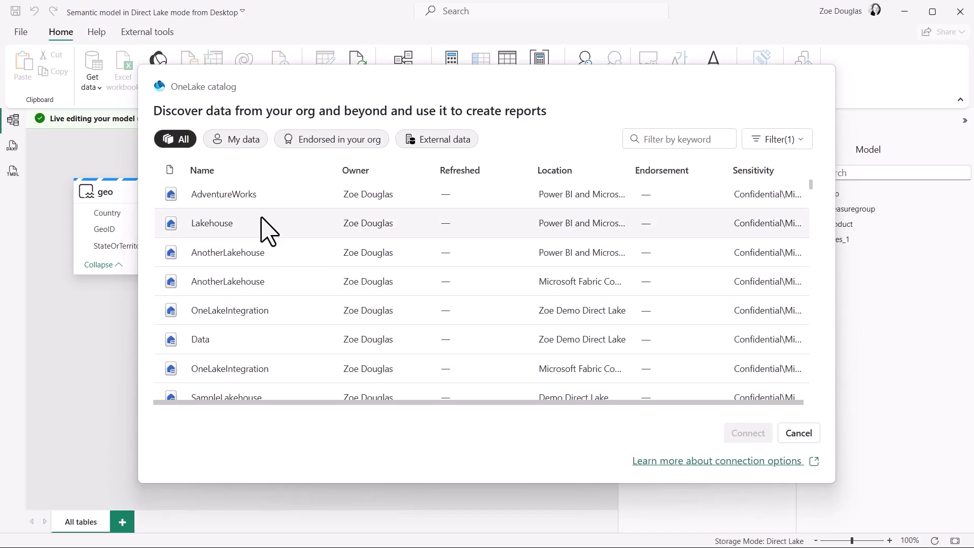
pyautogui.click(274, 259)
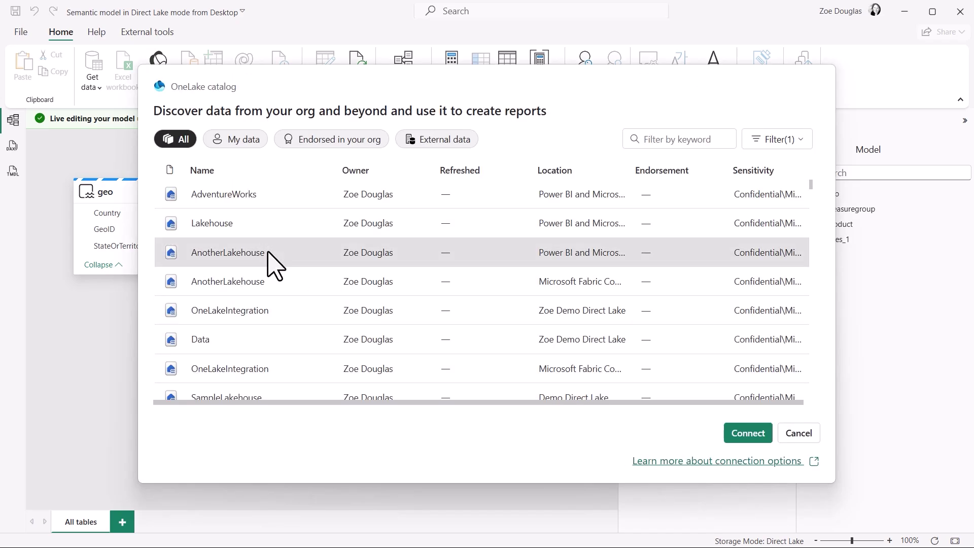
pyautogui.click(770, 442)
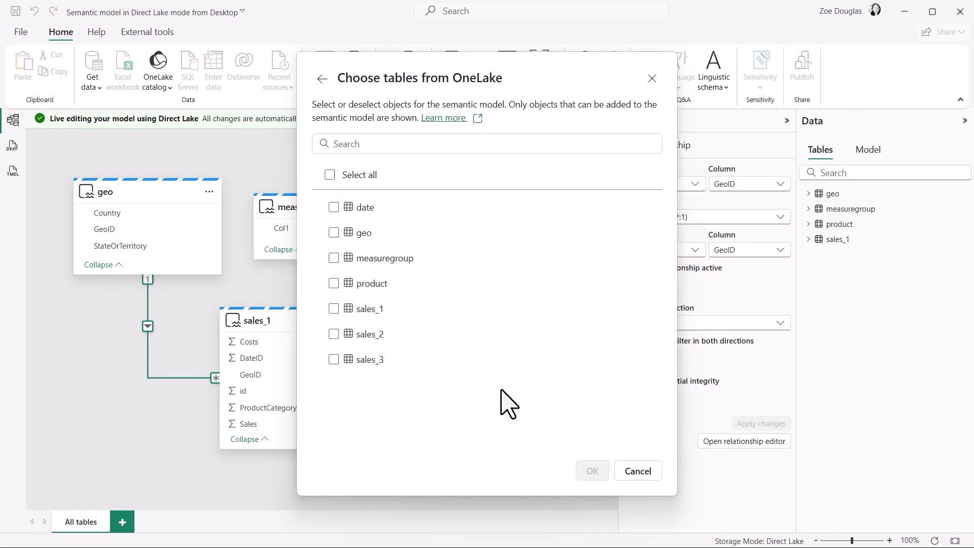
pyautogui.click(334, 208)
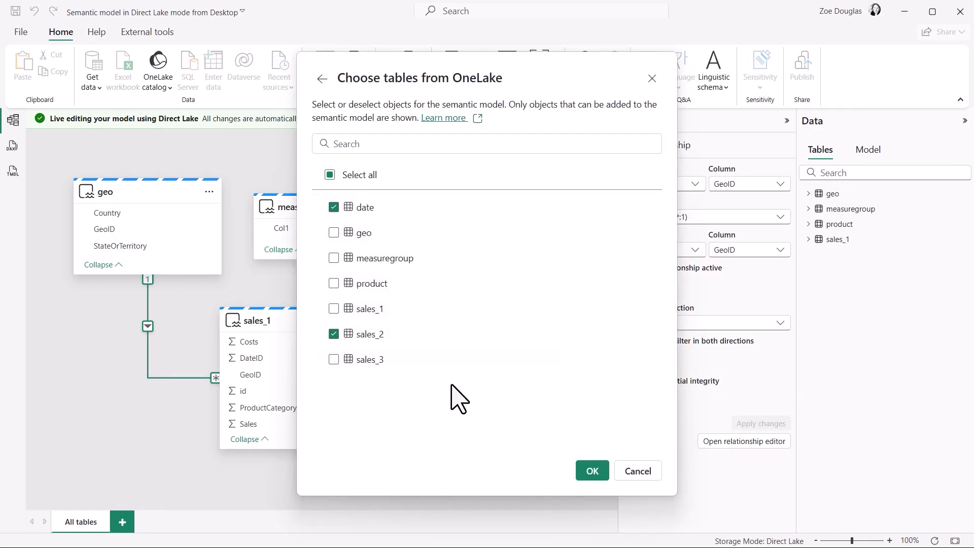
pyautogui.click(588, 471)
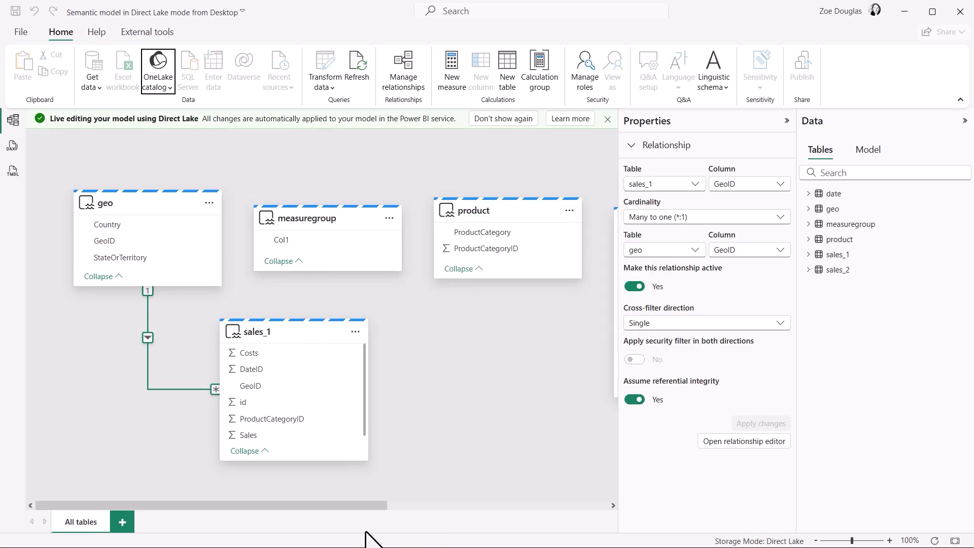
# Rearrange the diagram cards, moving measuregroup lower right and shortening the date card
pyautogui.moveTo(352, 506); pyautogui.dragTo(460, 505)
pyautogui.moveTo(168, 223); pyautogui.dragTo(545, 420)
pyautogui.moveTo(483, 192); pyautogui.dragTo(122, 156)
pyautogui.moveTo(135, 345); pyautogui.dragTo(139, 296)
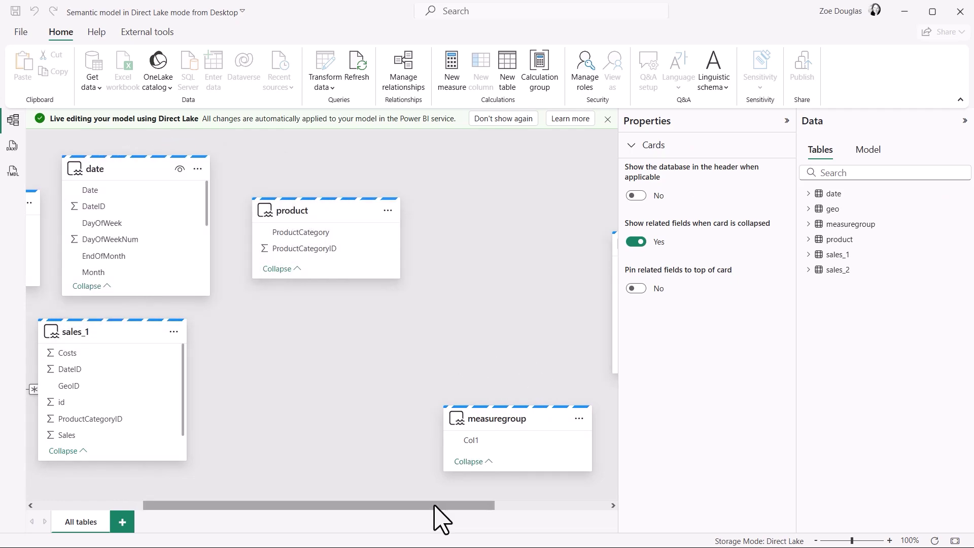
pyautogui.moveTo(435, 505); pyautogui.dragTo(533, 527)
pyautogui.moveTo(533, 246); pyautogui.dragTo(291, 325)
pyautogui.moveTo(386, 506); pyautogui.dragTo(238, 506)
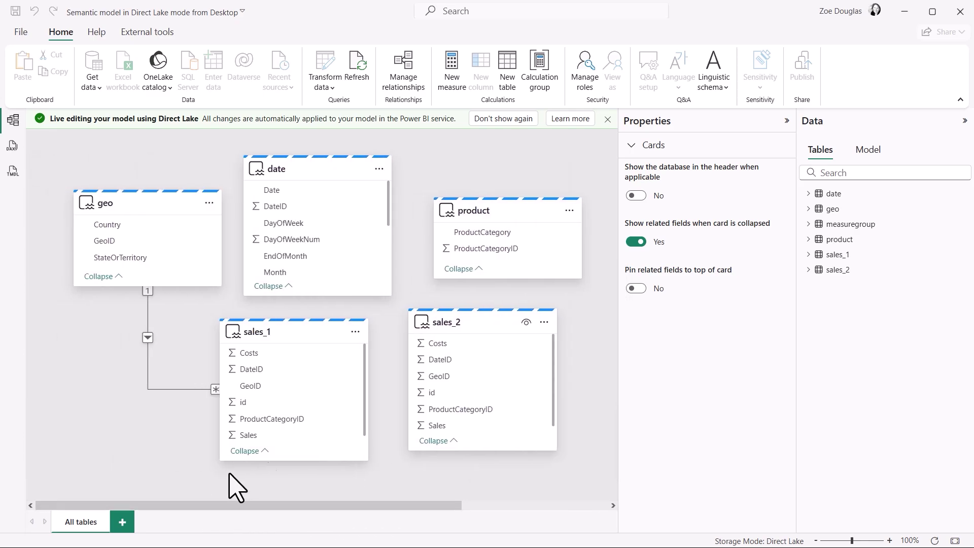
# Relate sales_1 DateID to date DateID as a many-to-one relationship
pyautogui.moveTo(286, 373); pyautogui.dragTo(336, 208)
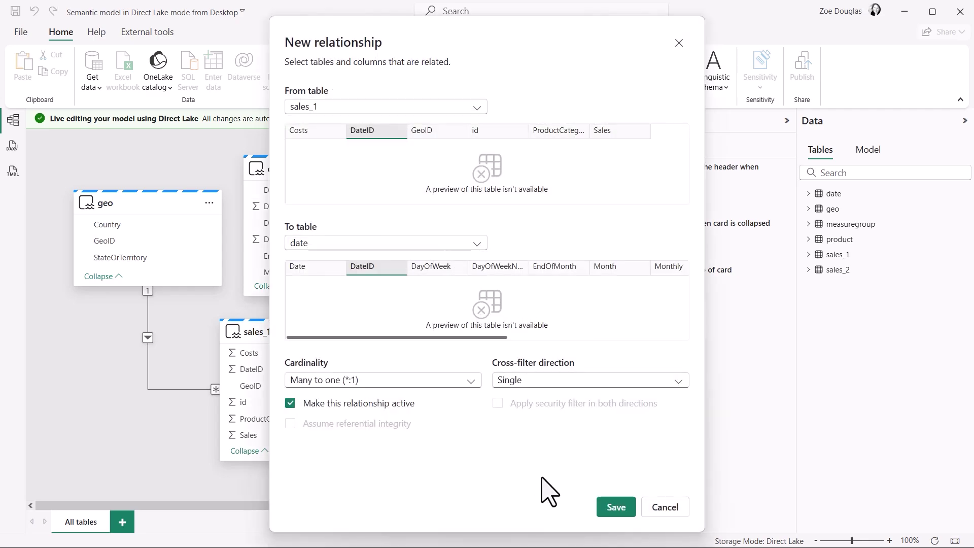
pyautogui.click(616, 508)
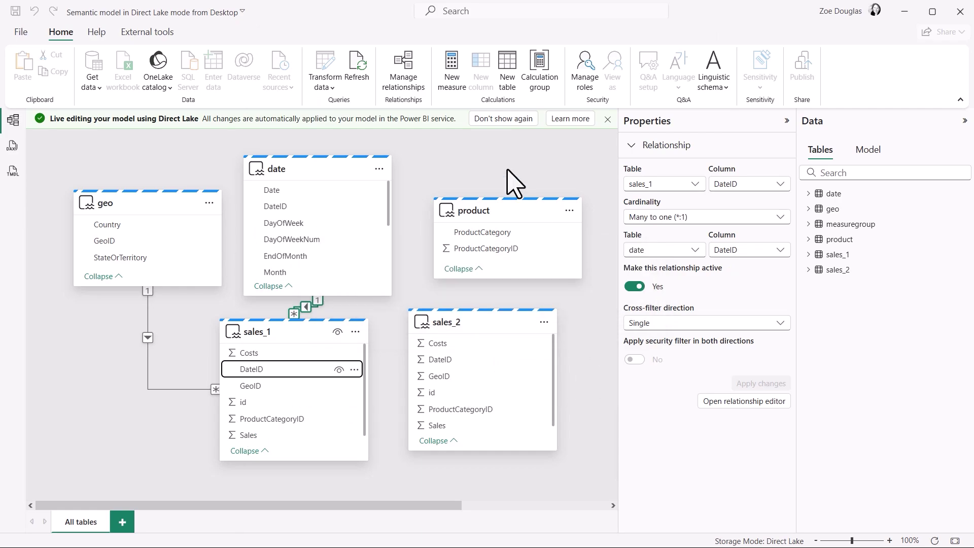
pyautogui.click(330, 88)
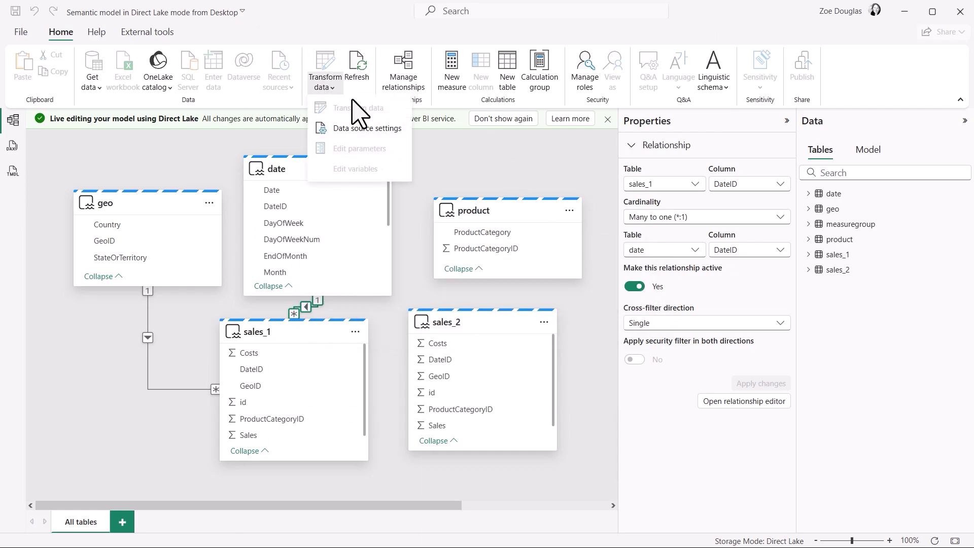
# Review AnotherLakehouse's table list in Data source settings without changes, then close it
pyautogui.click(367, 128)
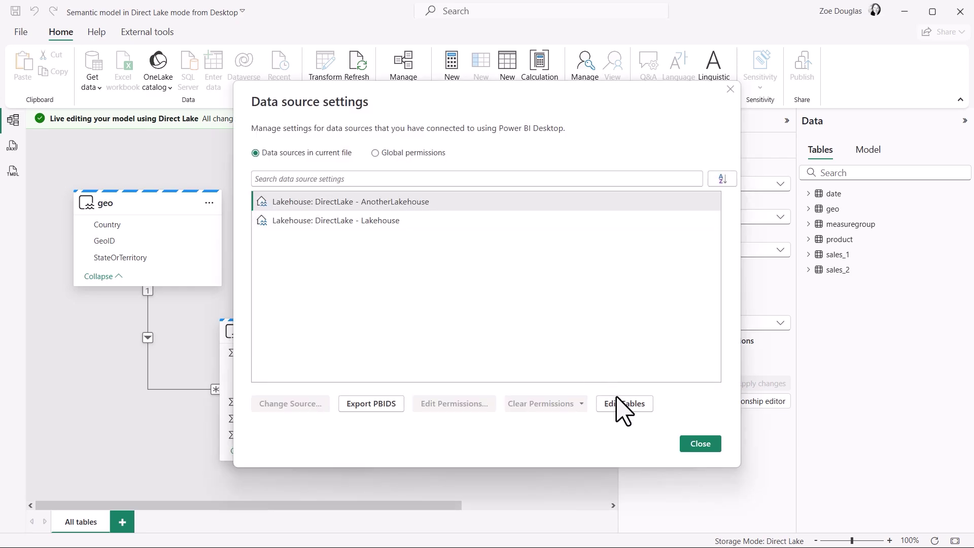
pyautogui.click(390, 203)
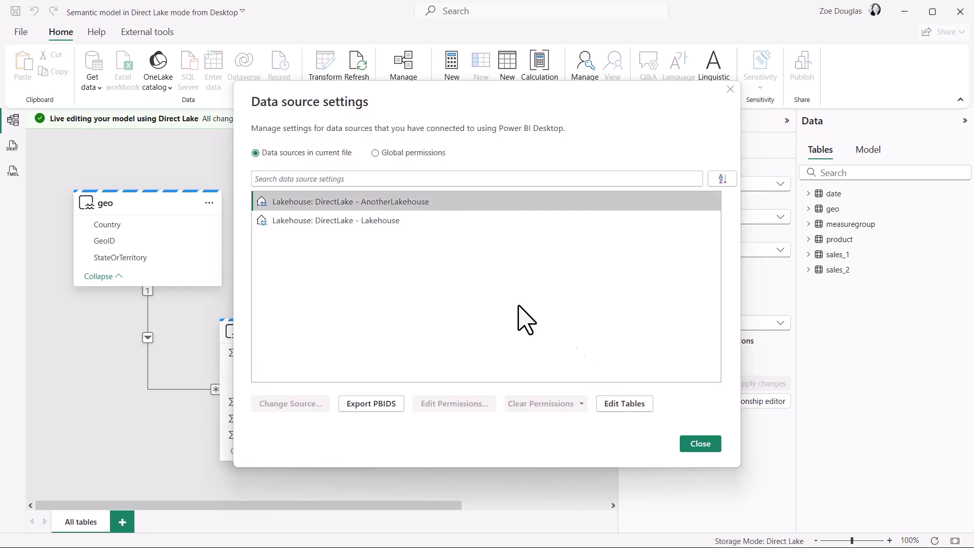
pyautogui.click(645, 407)
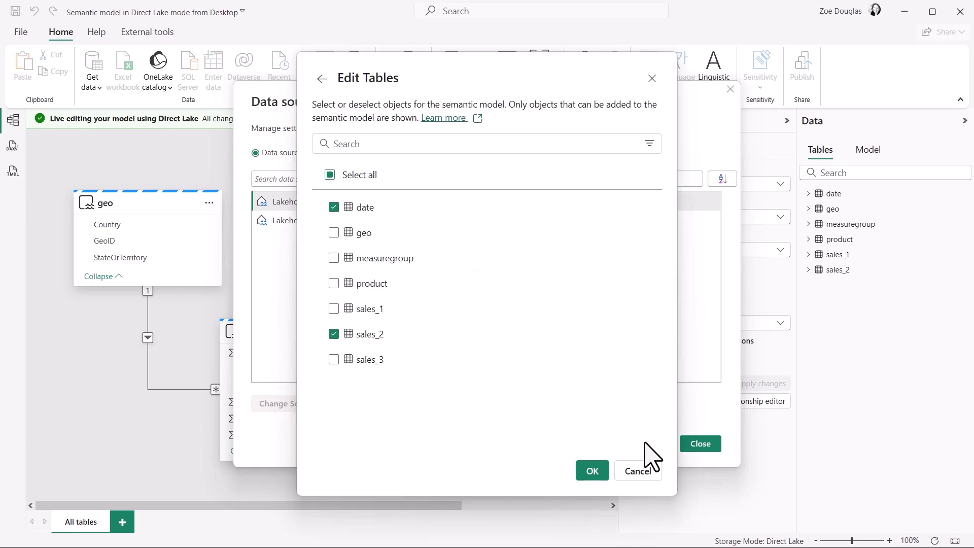
pyautogui.click(637, 471)
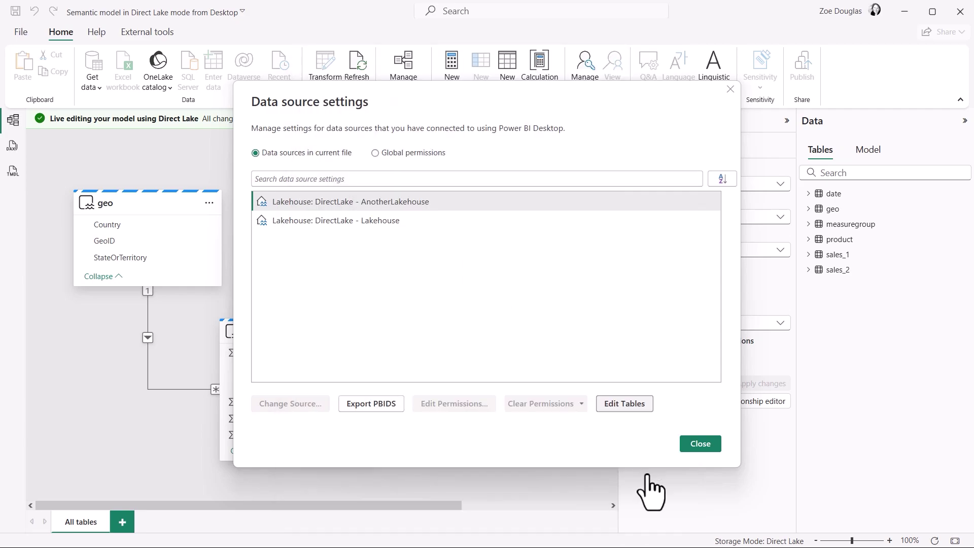
pyautogui.click(703, 445)
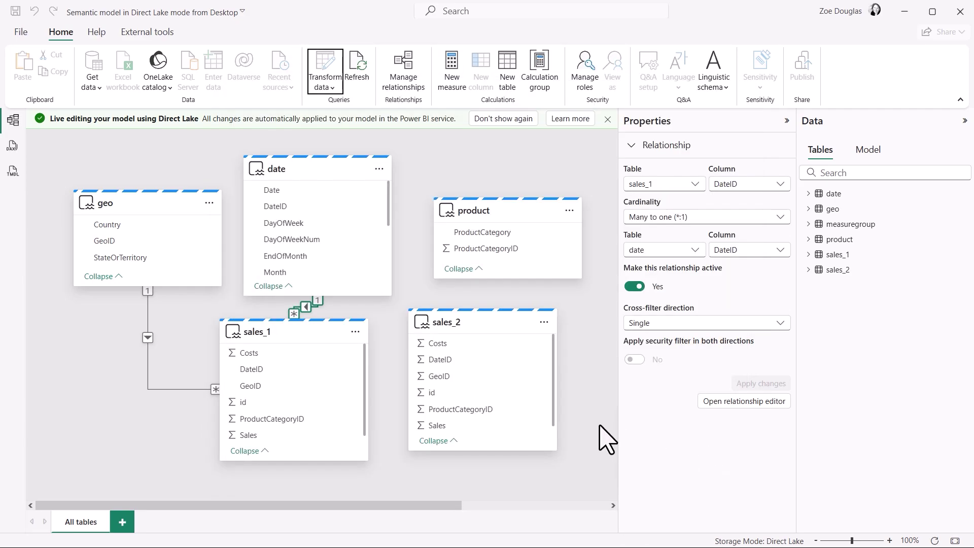
# Run the sample DAX query on product, then script the date table in TMDL view
pyautogui.click(13, 147)
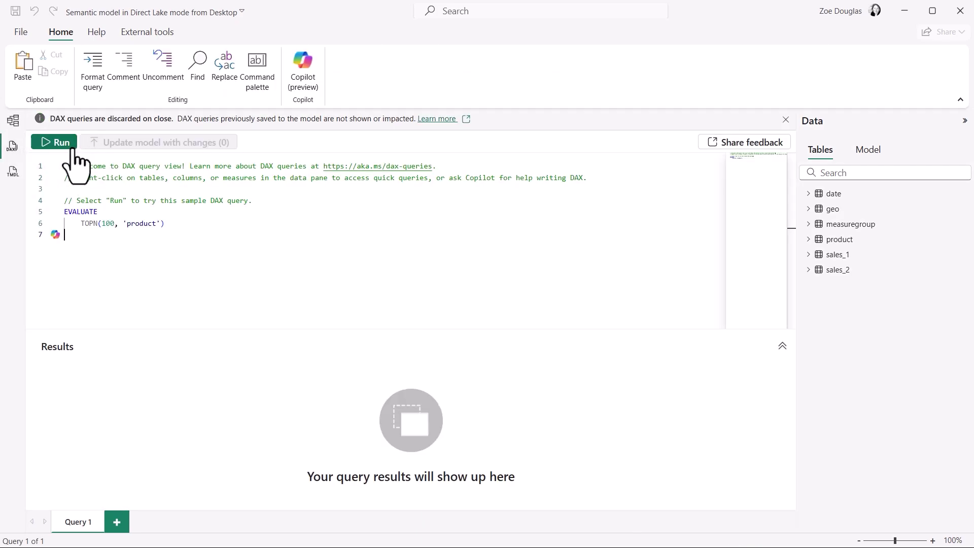
pyautogui.click(71, 146)
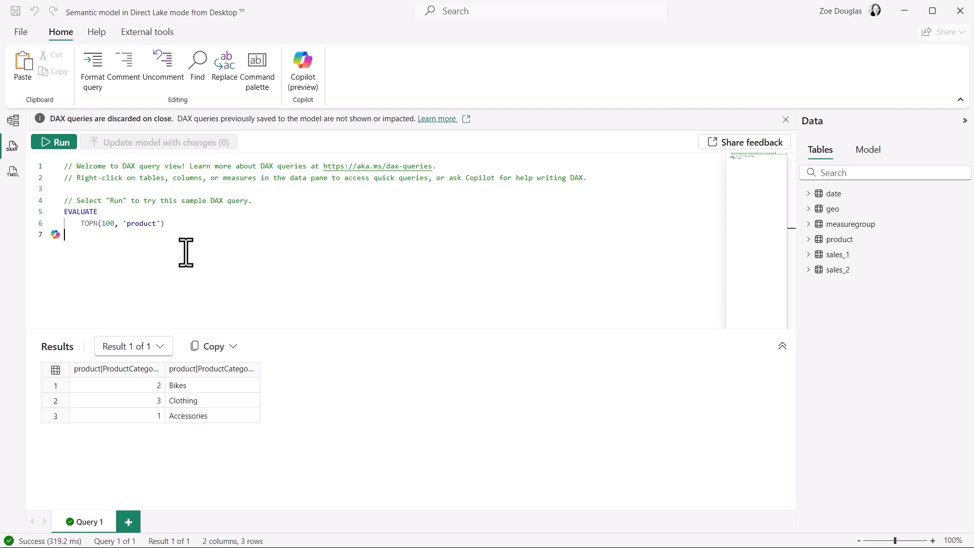
pyautogui.click(12, 173)
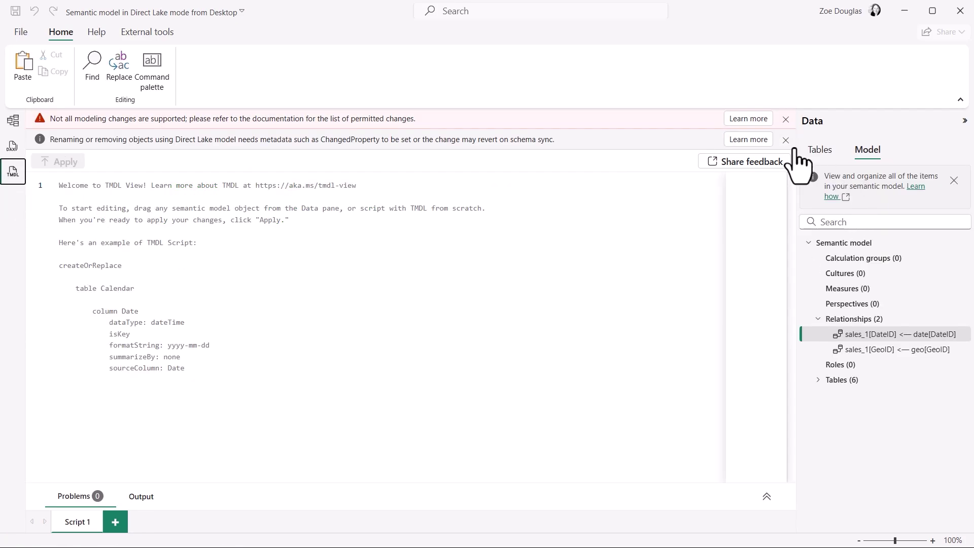
pyautogui.click(820, 152)
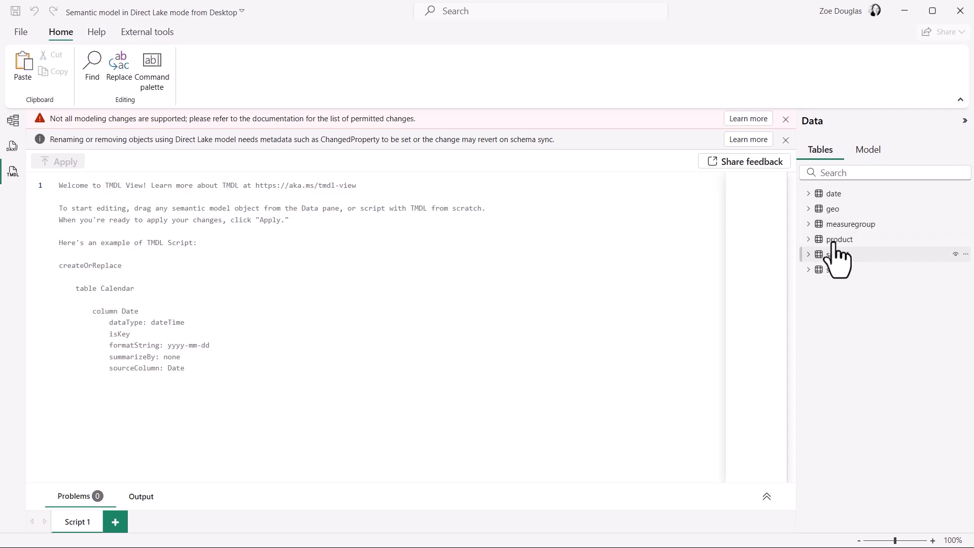
pyautogui.moveTo(835, 195); pyautogui.dragTo(418, 270)
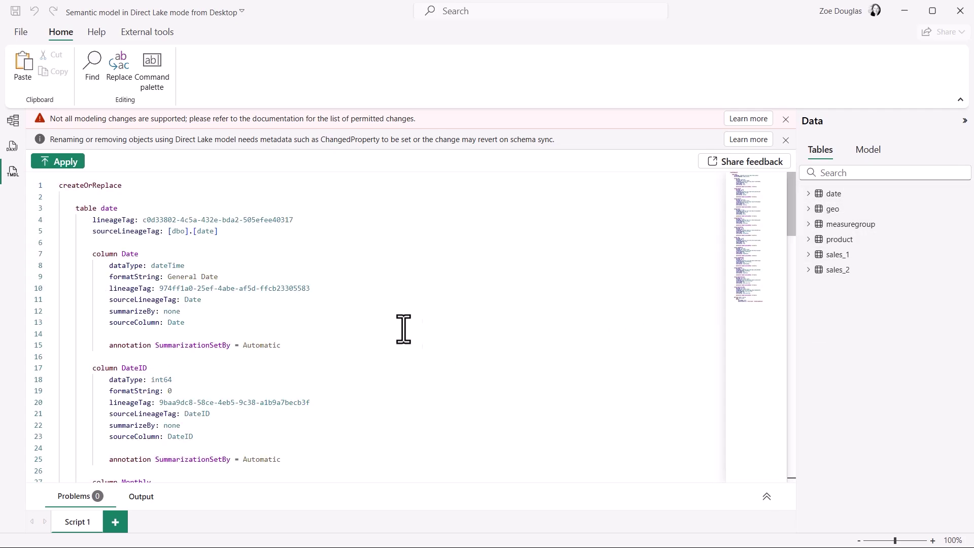
# Return to Model view and glance at the remote semantic model's details
pyautogui.click(13, 123)
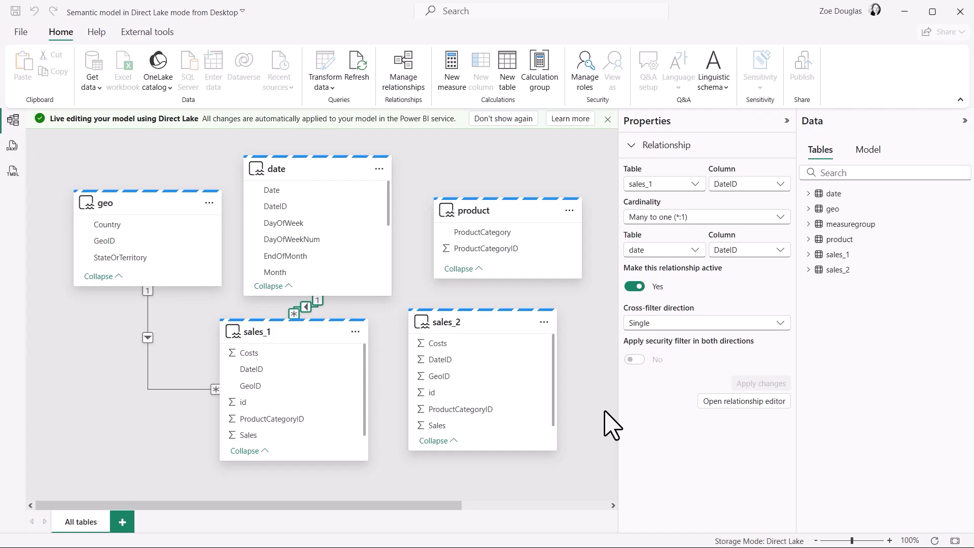
pyautogui.click(244, 14)
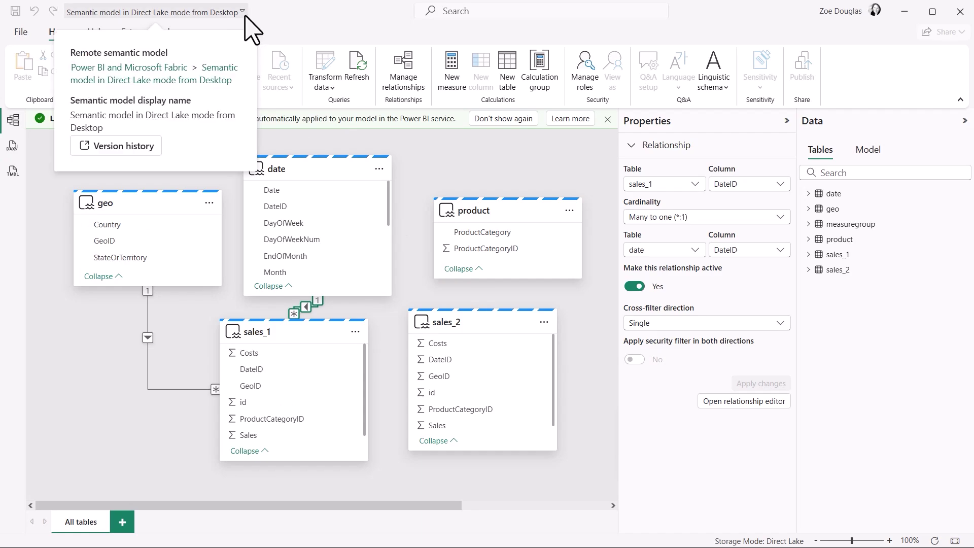
pyautogui.click(245, 15)
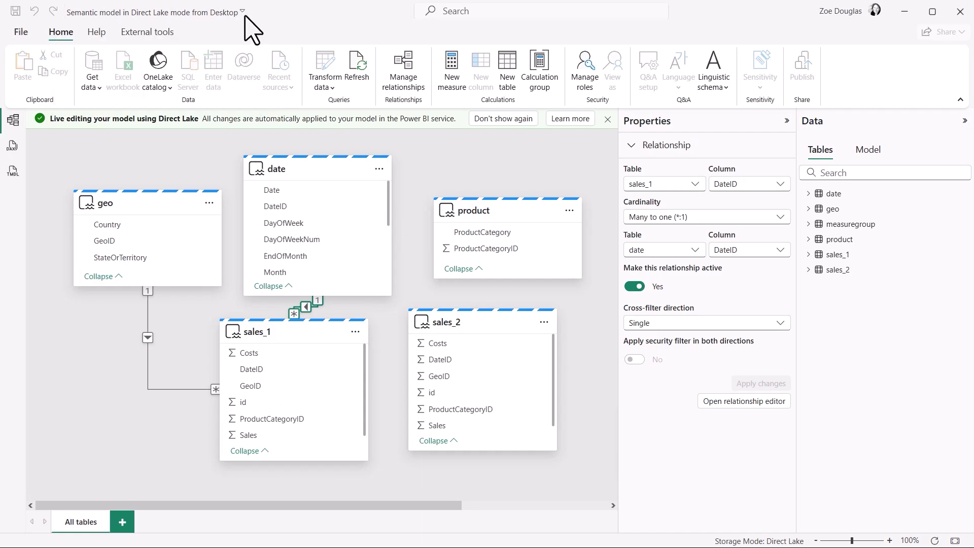
# Create a blank report live-connected to the Direct Lake model from OneLake's Power BI semantic models
pyautogui.click(21, 31)
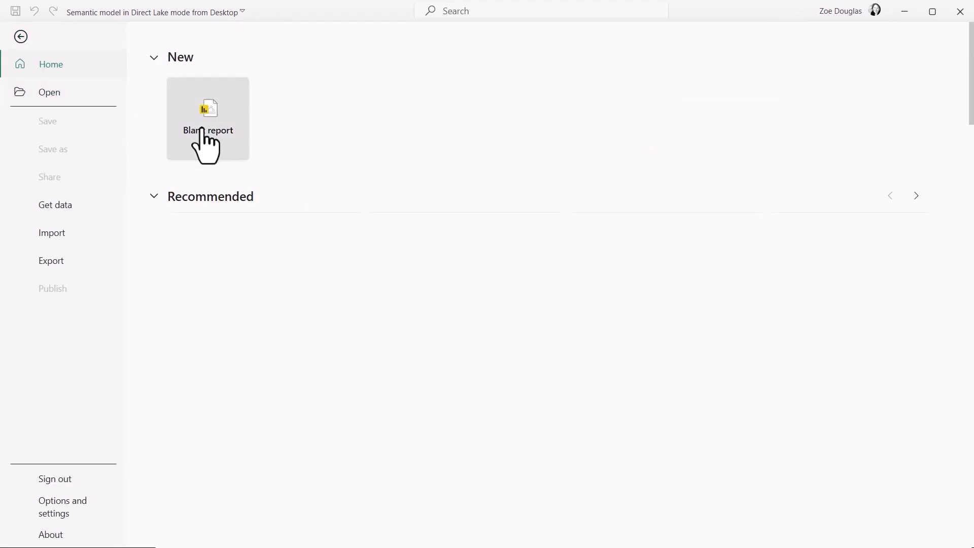
pyautogui.click(206, 139)
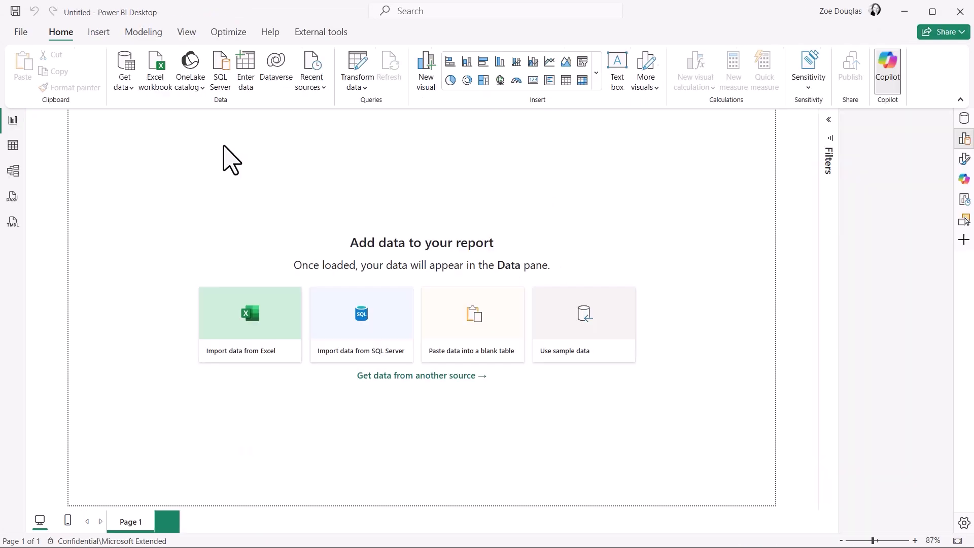
pyautogui.click(202, 92)
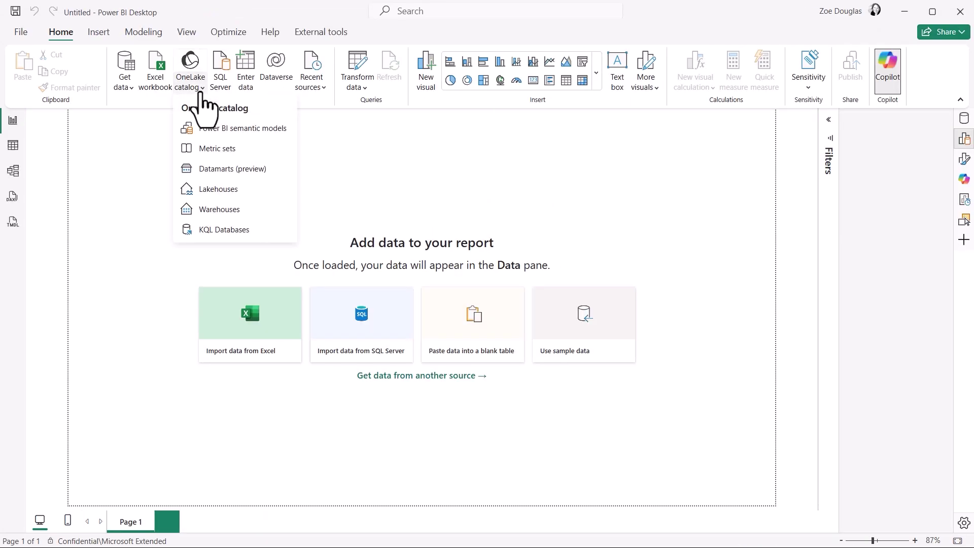
pyautogui.click(216, 132)
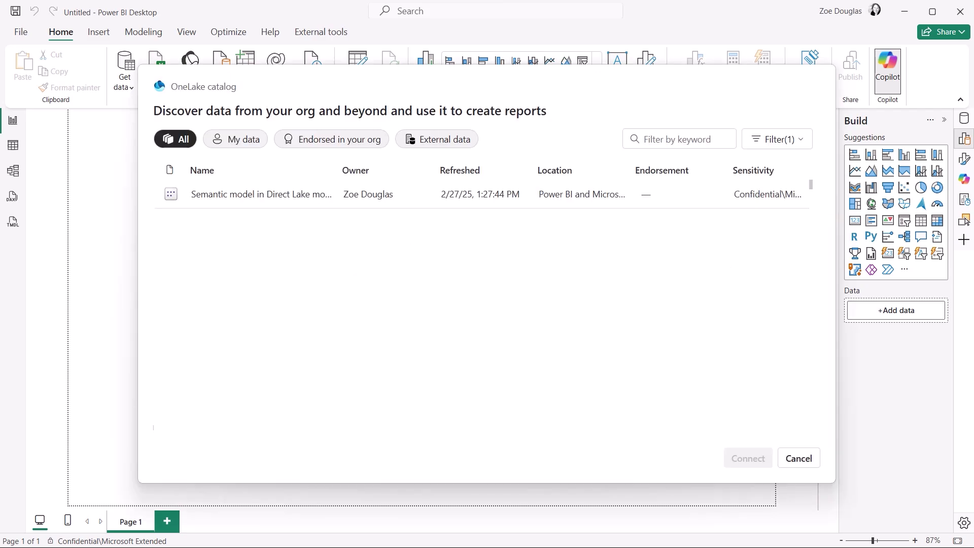
pyautogui.click(222, 196)
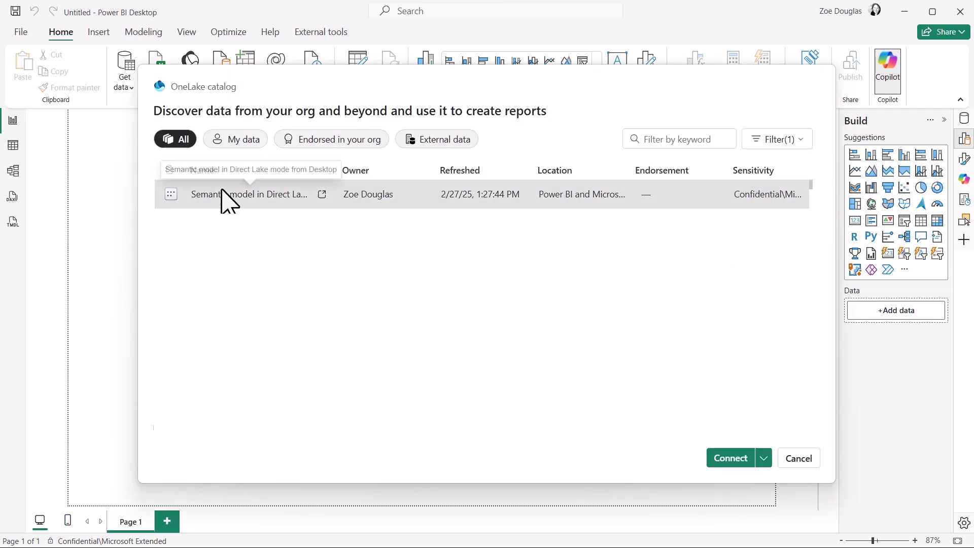
pyautogui.click(763, 458)
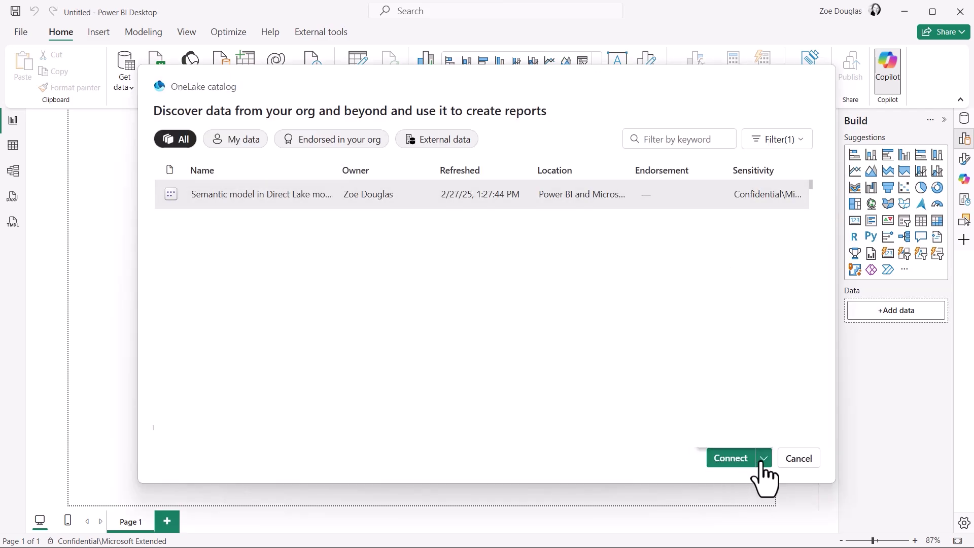
pyautogui.click(732, 459)
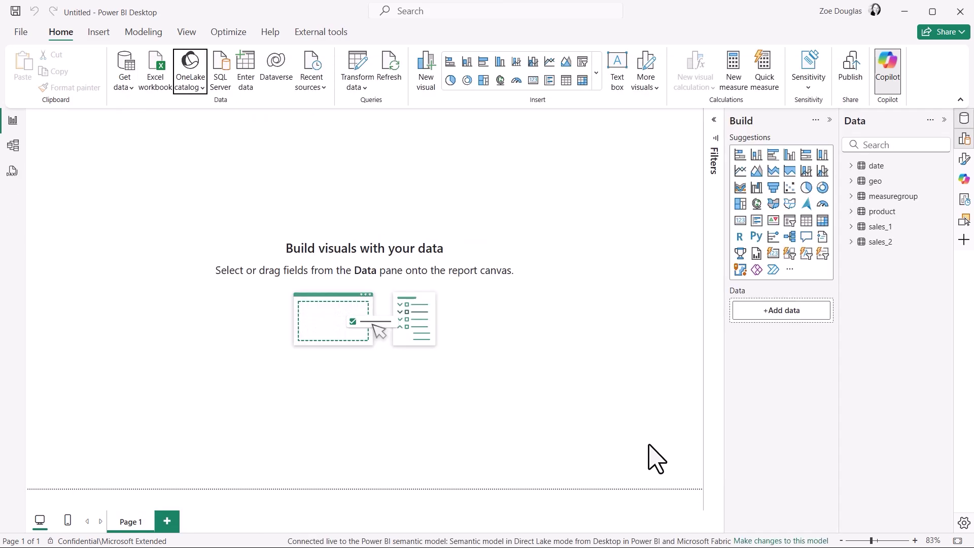
# Build a line chart of sales_1 Sum of Sales by date Year and enlarge it
pyautogui.click(852, 227)
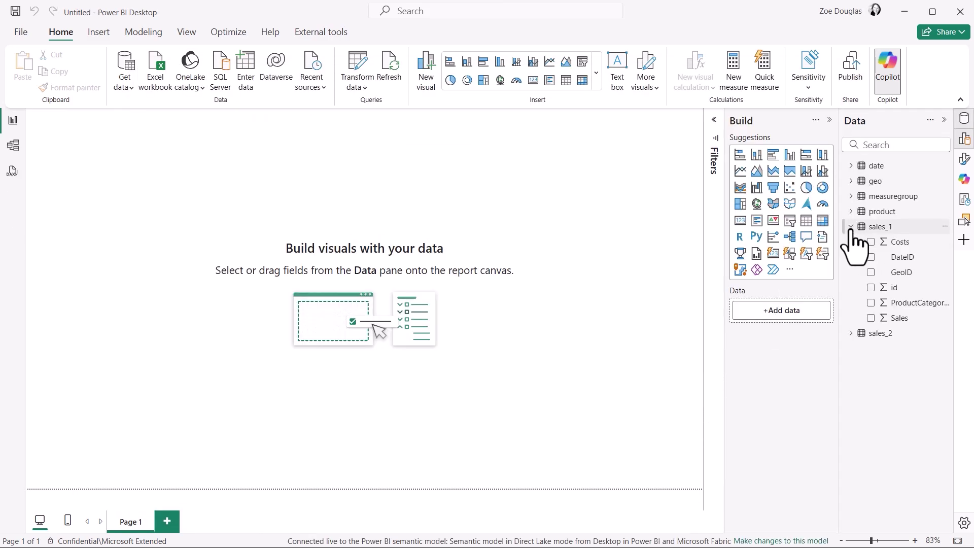
pyautogui.click(871, 318)
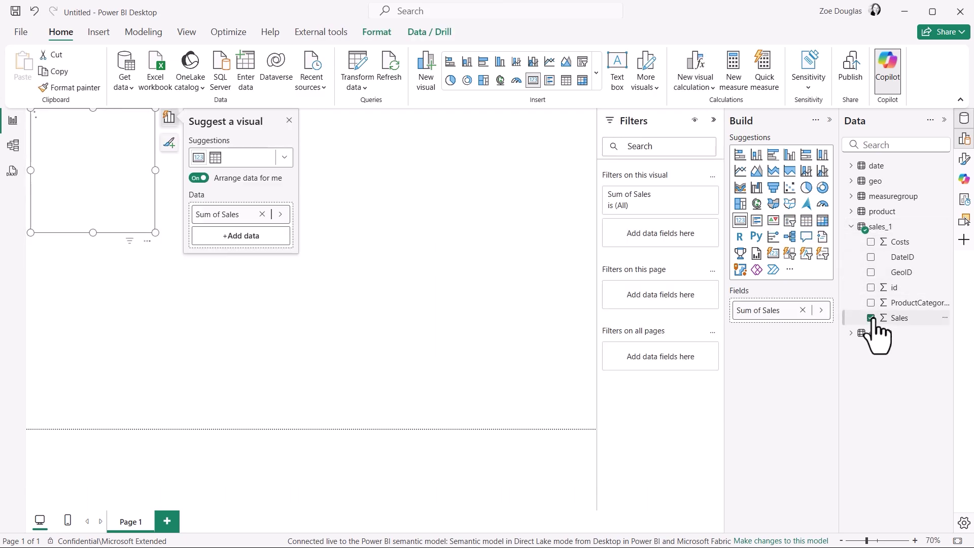
pyautogui.click(851, 166)
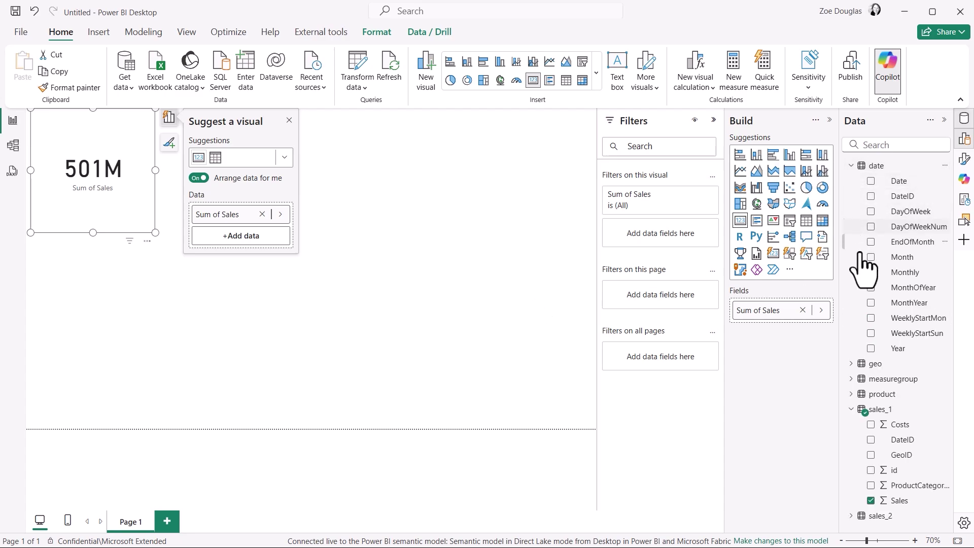
pyautogui.click(871, 348)
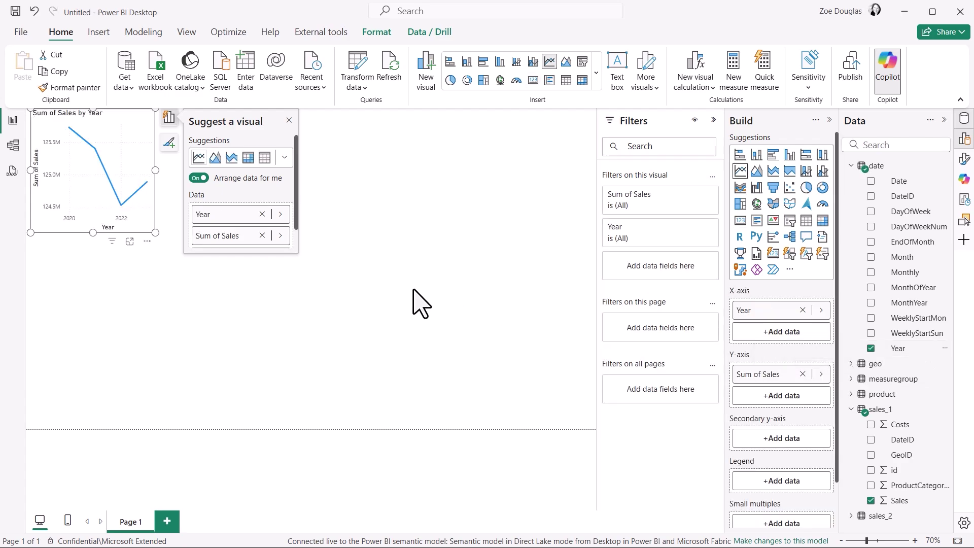
pyautogui.moveTo(156, 233); pyautogui.dragTo(342, 354)
pyautogui.moveTo(339, 373); pyautogui.dragTo(365, 405)
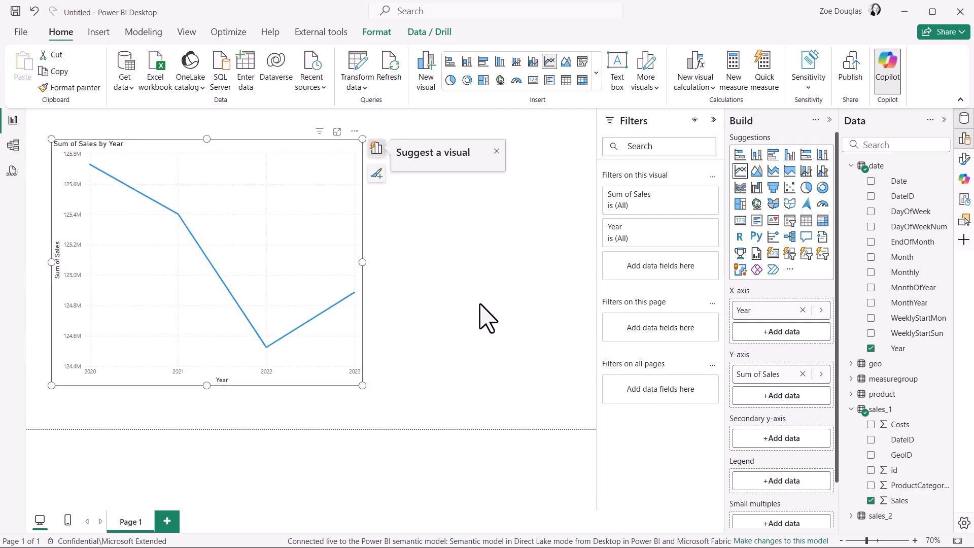
pyautogui.click(481, 319)
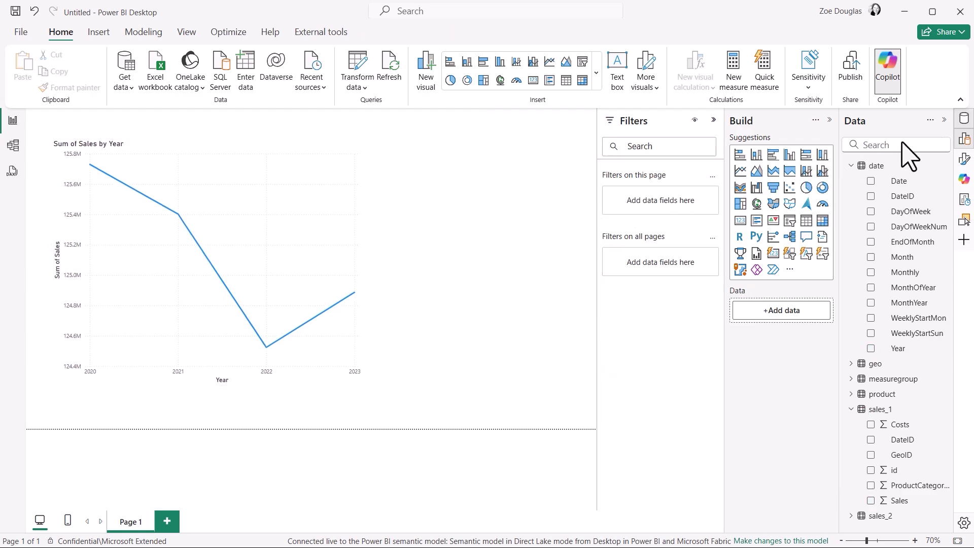
# Ask Copilot to suggest content for a new page, then publish the report
pyautogui.click(964, 179)
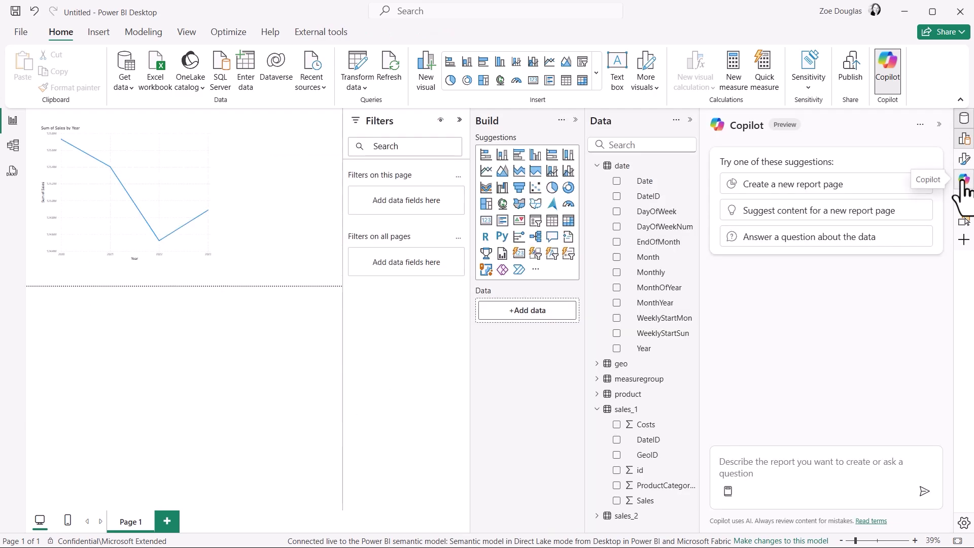
pyautogui.click(896, 211)
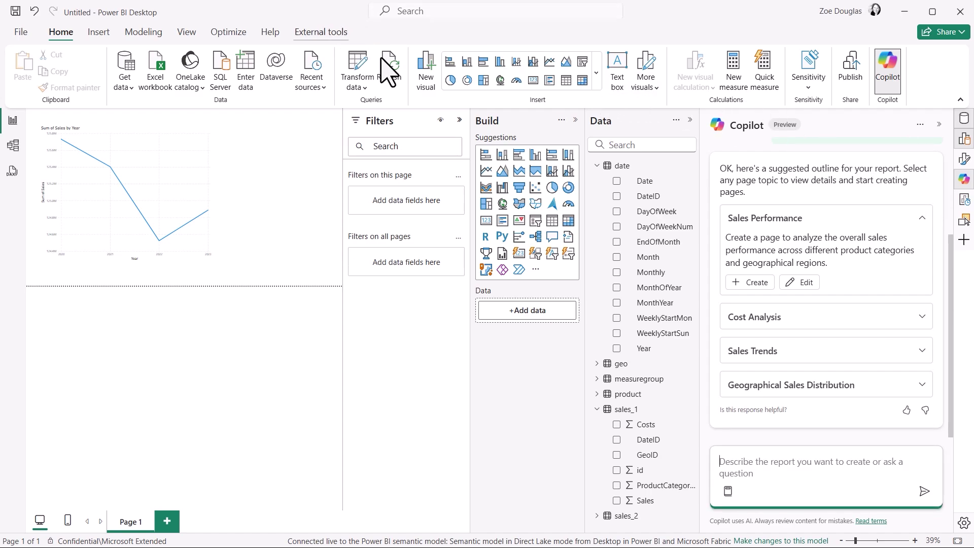
pyautogui.click(852, 71)
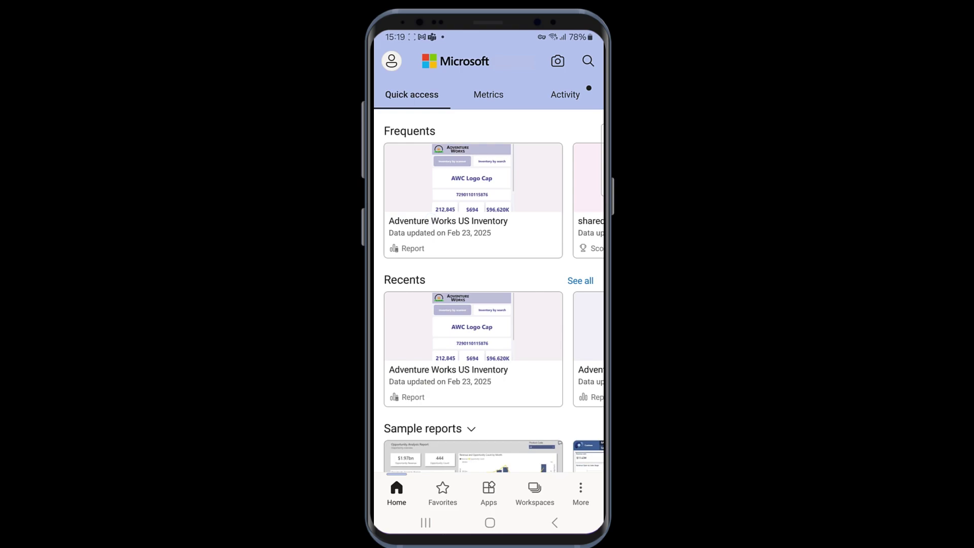
# In the Adventure Works US workspace's semantic models, show the Adventure Works Inventory model's info
pyautogui.click(534, 493)
pyautogui.click(468, 195)
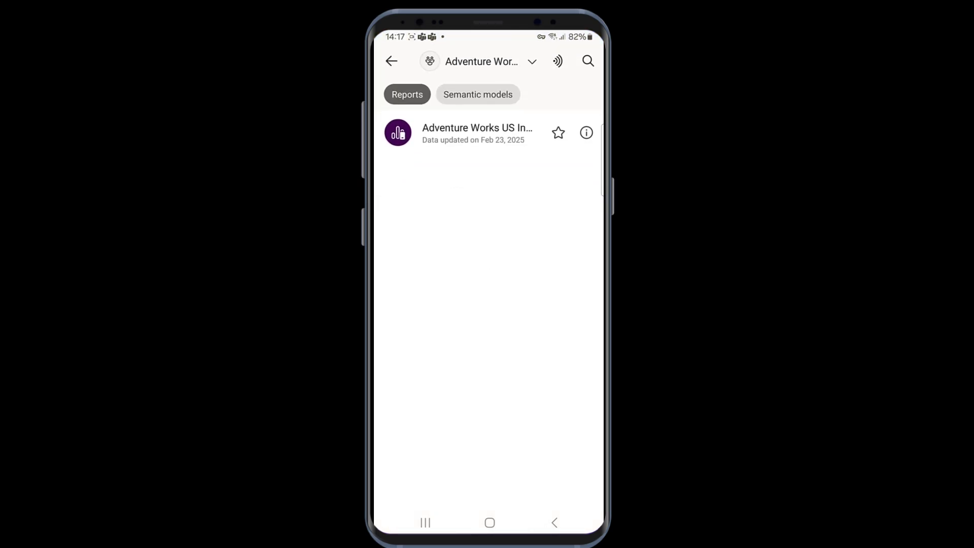
pyautogui.click(478, 95)
pyautogui.click(491, 132)
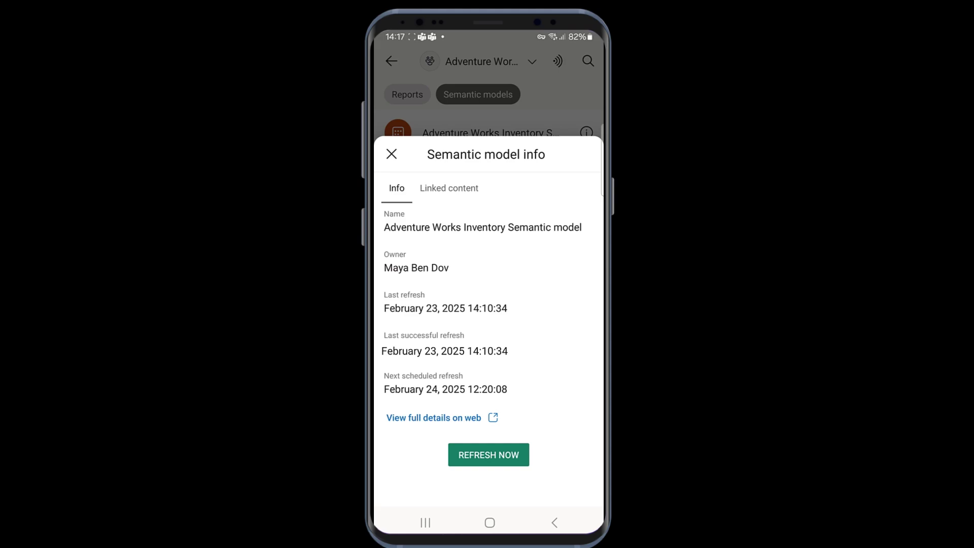
# Open the Adventure Works US Inventory report from the model's Linked content list
pyautogui.click(449, 188)
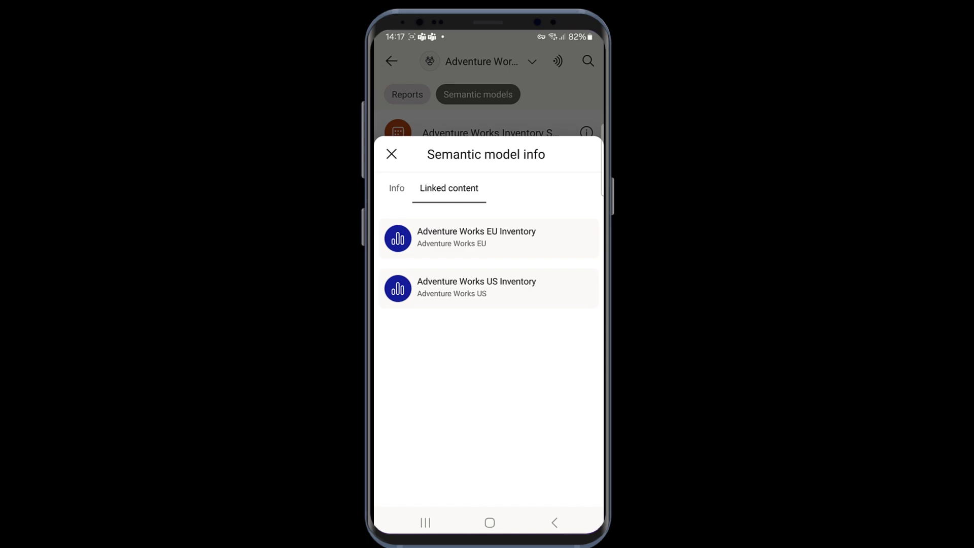
pyautogui.click(477, 287)
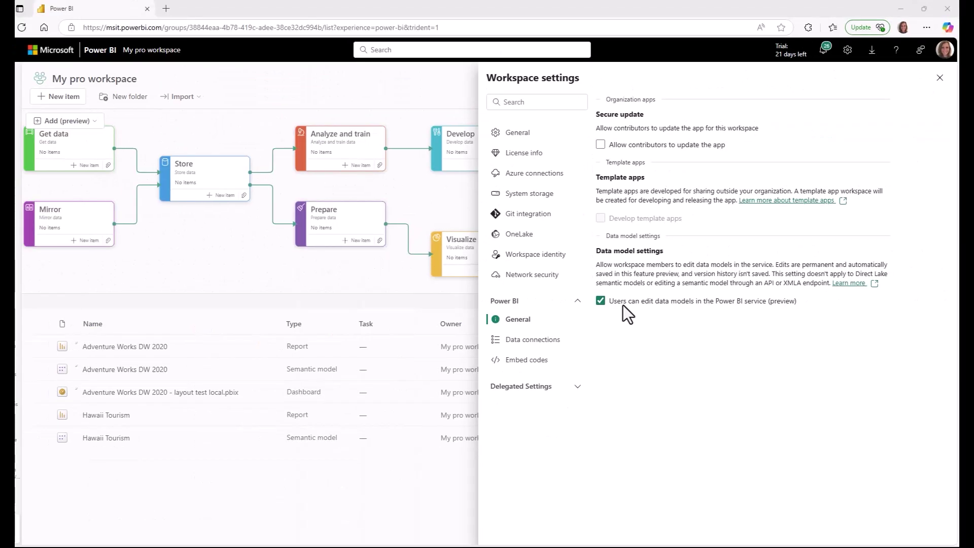
# View the workspace's License info settings
pyautogui.click(544, 157)
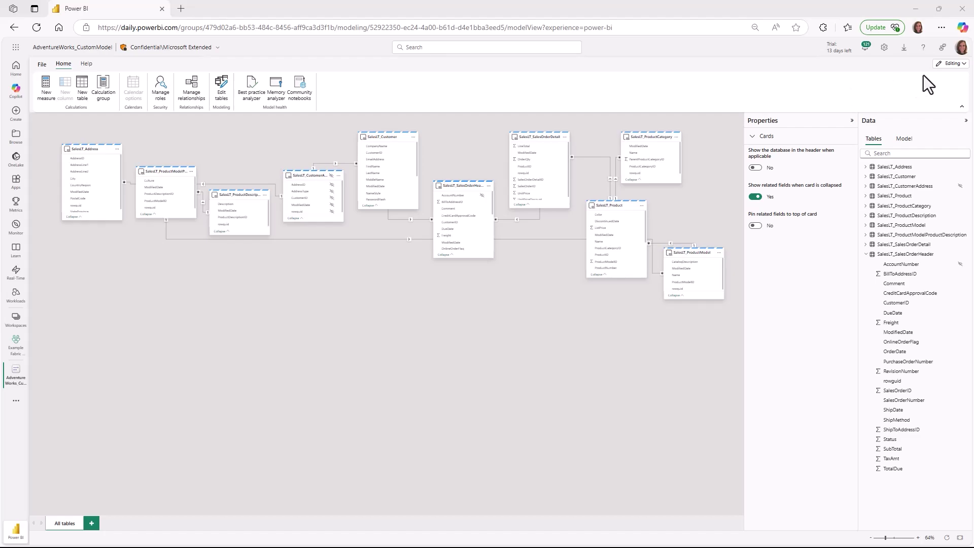
# Choose Edit in Desktop (preview) for AdventureWorks_CustomModel and let the browser launch Power BI Desktop
pyautogui.click(952, 63)
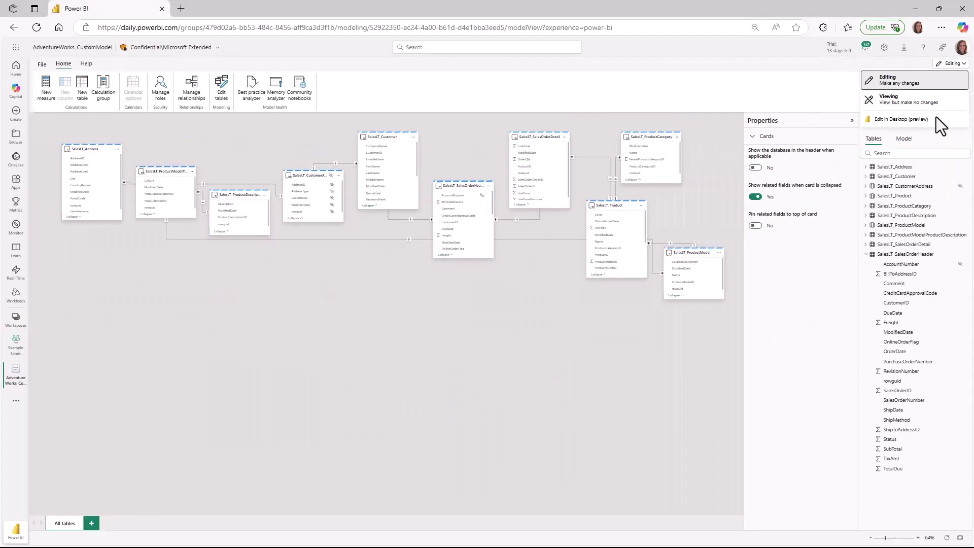
pyautogui.click(938, 122)
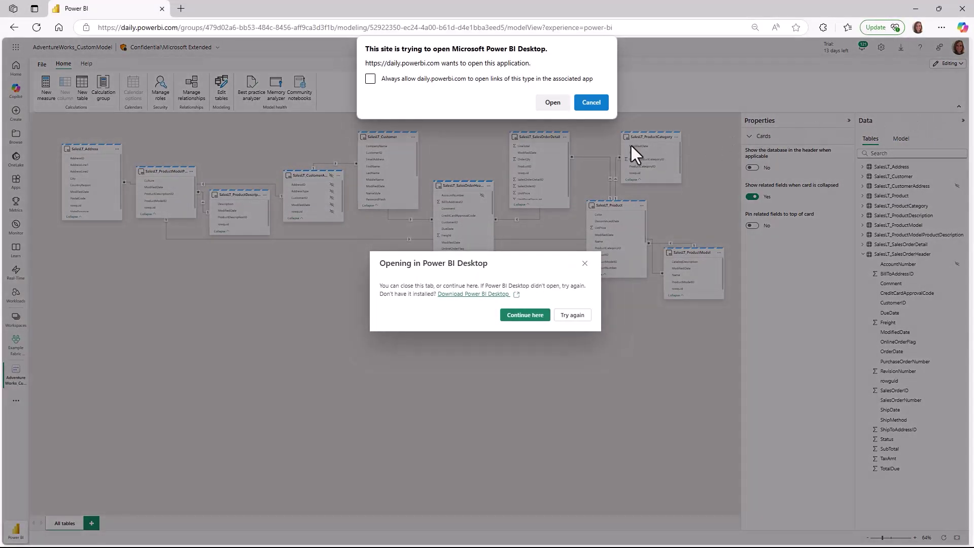
pyautogui.click(540, 102)
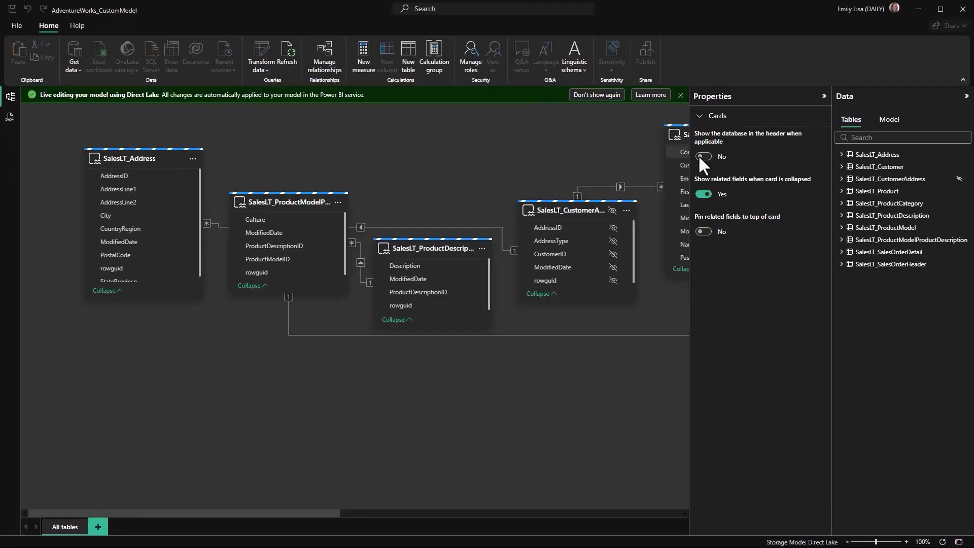
# Add measure Total Sales = DISTINCTCOUNT(SalesLT_SalesOrderHeader[SalesOrderID]) to SalesLT_SalesOrderHeader, then open DAX query view
pyautogui.click(846, 264)
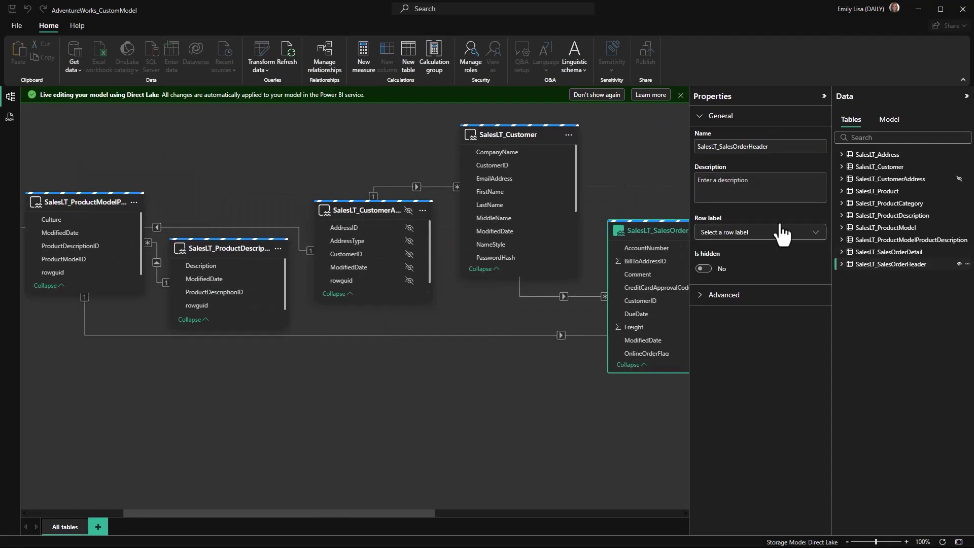
pyautogui.click(365, 66)
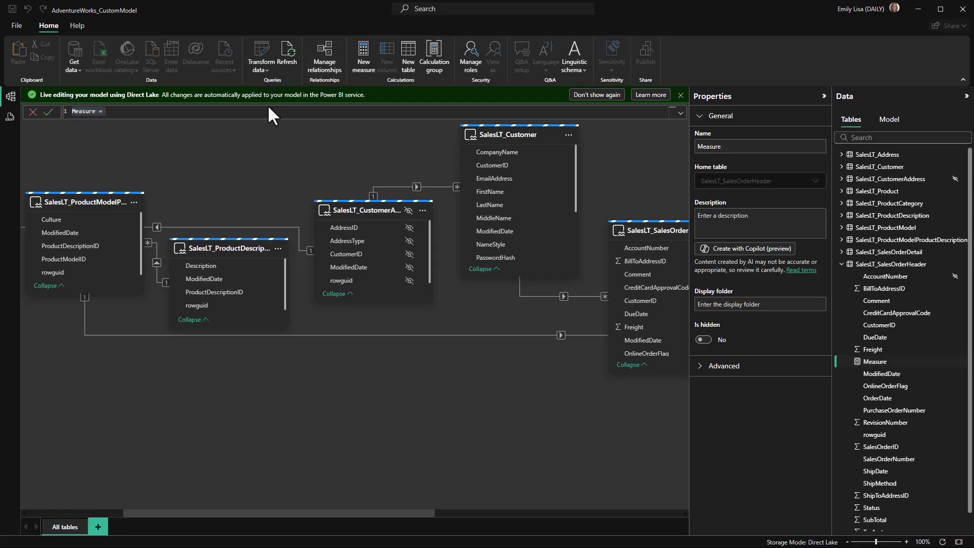
pyautogui.click(247, 110)
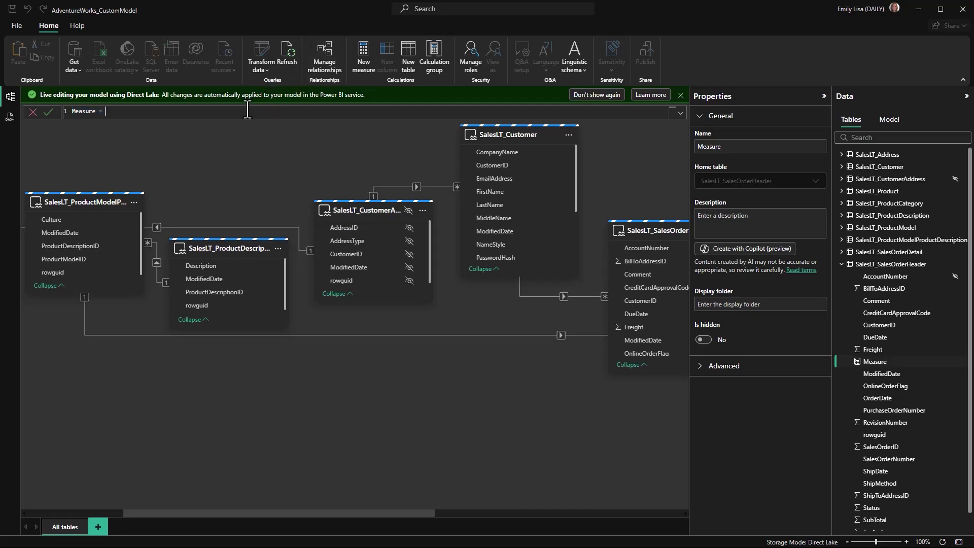
pyautogui.hotkey('ctrl', 'a')
pyautogui.press('BackSpace')
pyautogui.write('Total Sales = DISTINCTCOUNT(')
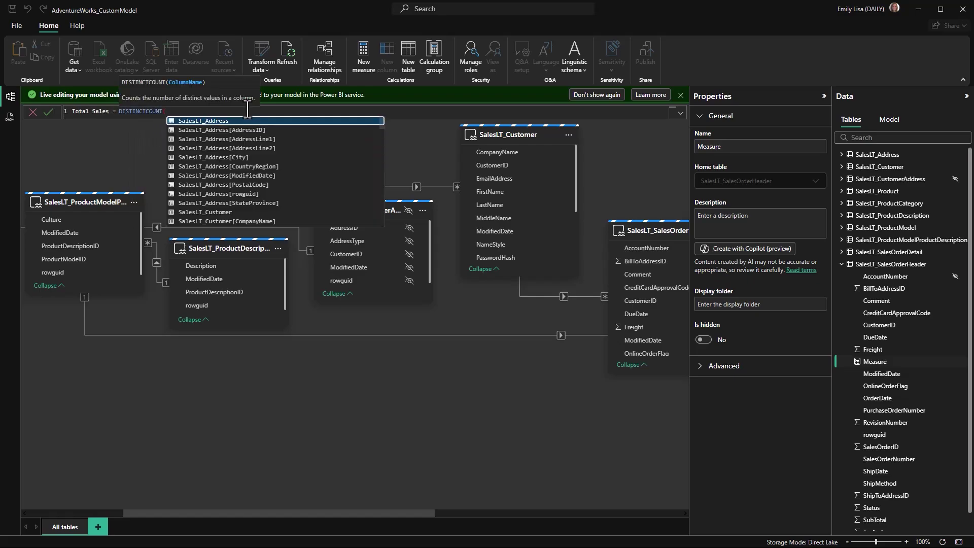
pyautogui.write('salesorderheader')
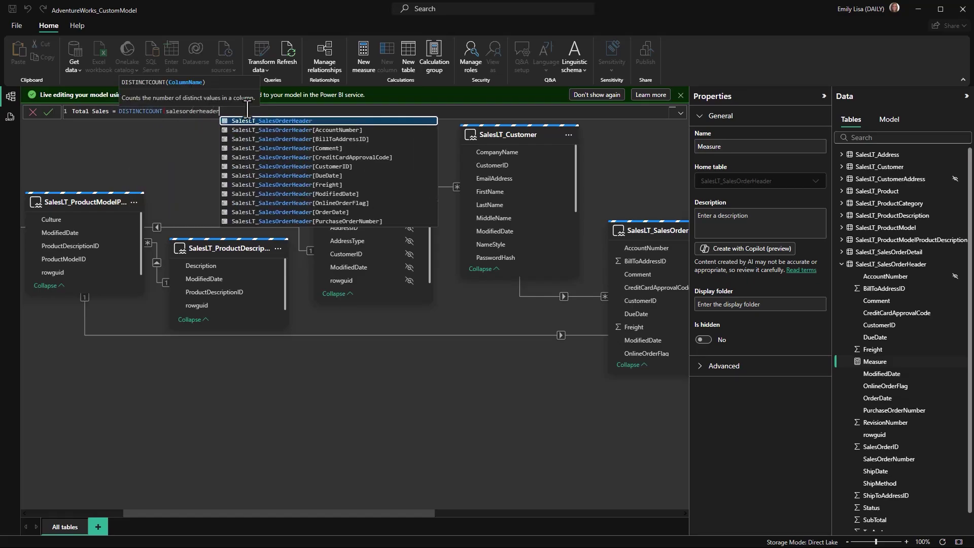
pyautogui.scroll(-3, 431, 167)
pyautogui.click(378, 189)
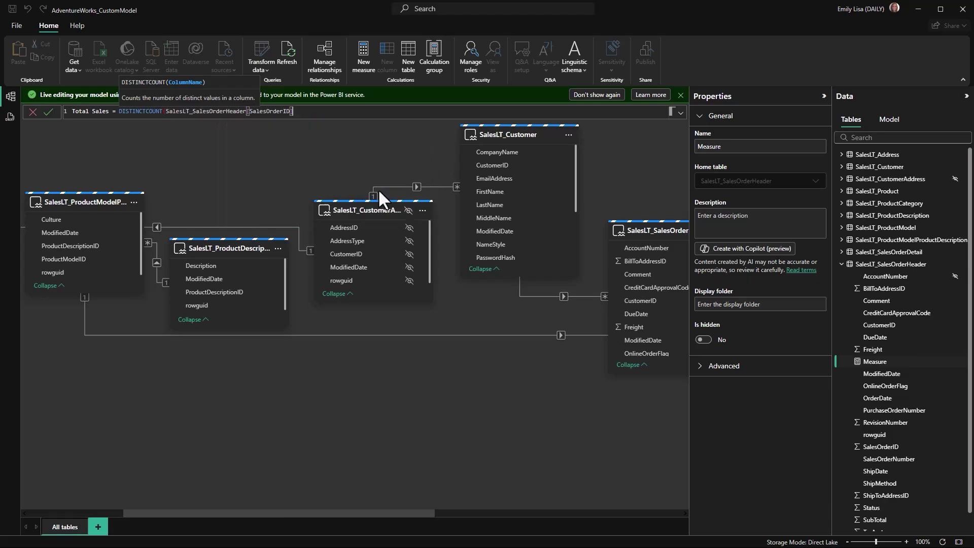
pyautogui.press('Return')
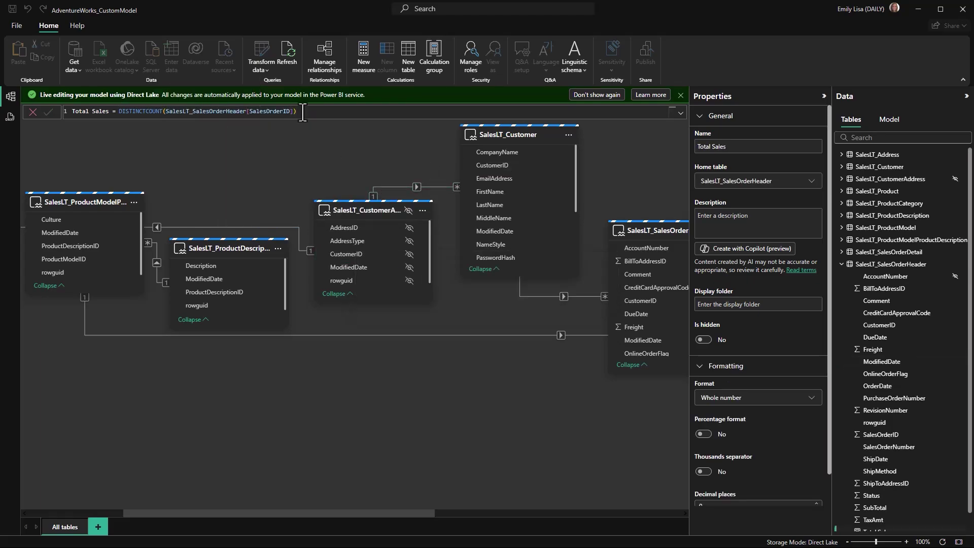
pyautogui.click(266, 173)
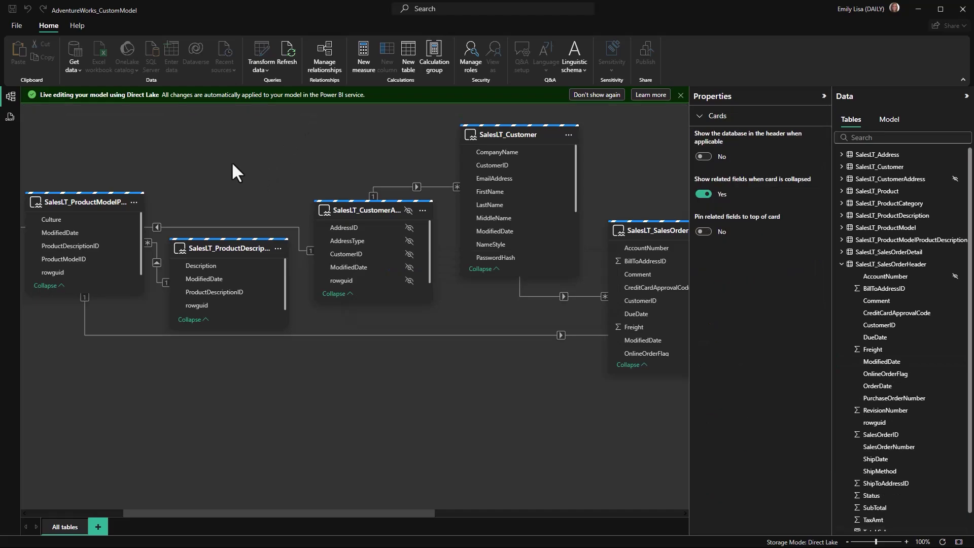
pyautogui.click(10, 118)
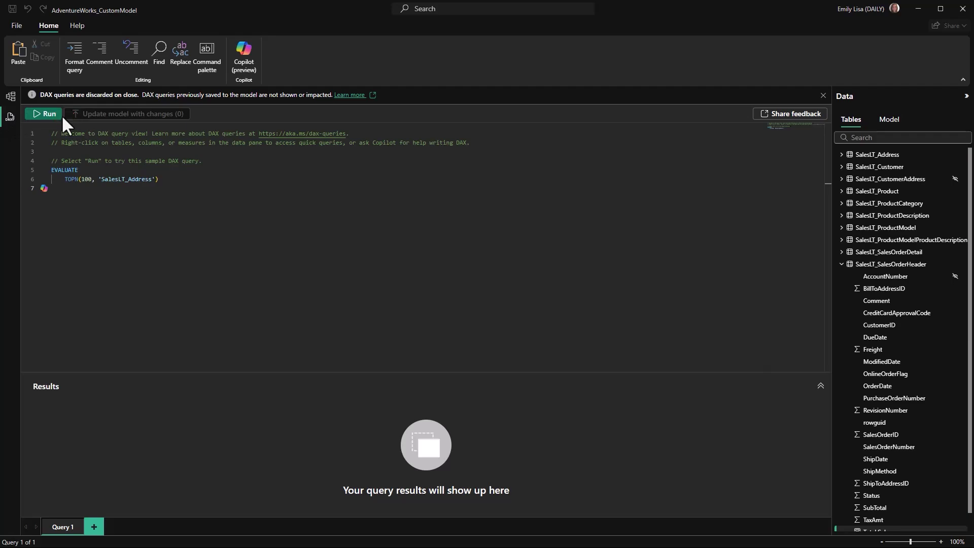
# Run the sample DAX query returning the top 100 SalesLT_Address rows
pyautogui.click(49, 114)
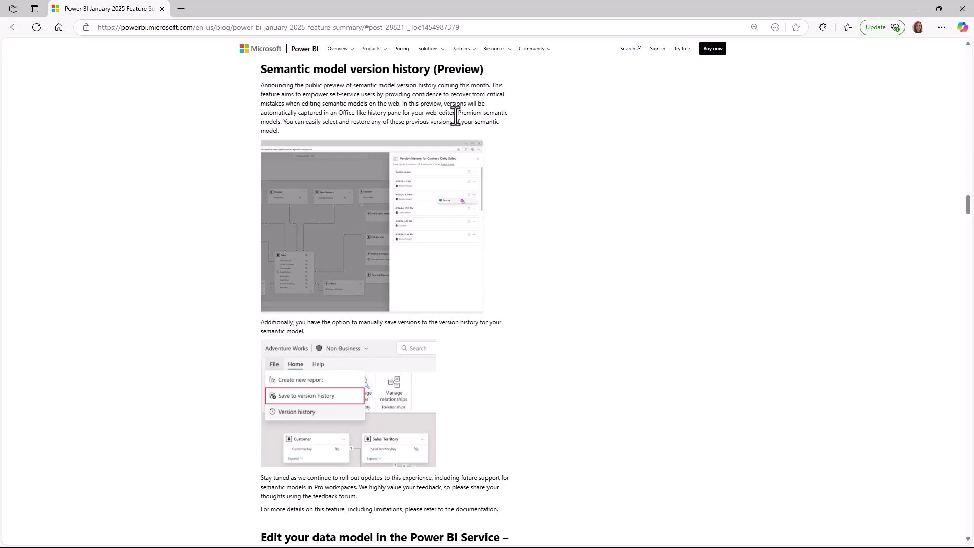
pyautogui.moveTo(456, 115); pyautogui.dragTo(480, 114)
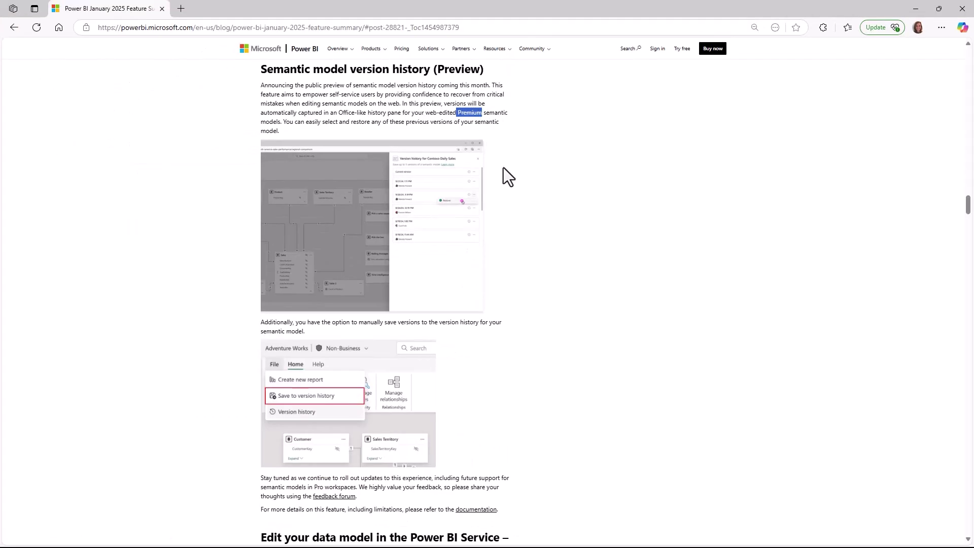
pyautogui.click(503, 167)
pyautogui.moveTo(460, 477); pyautogui.dragTo(355, 489)
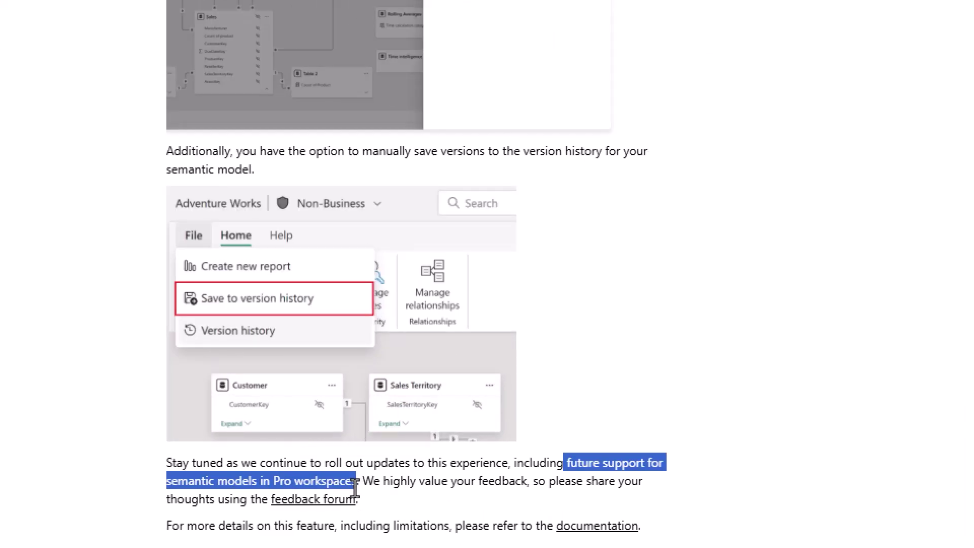
pyautogui.click(385, 498)
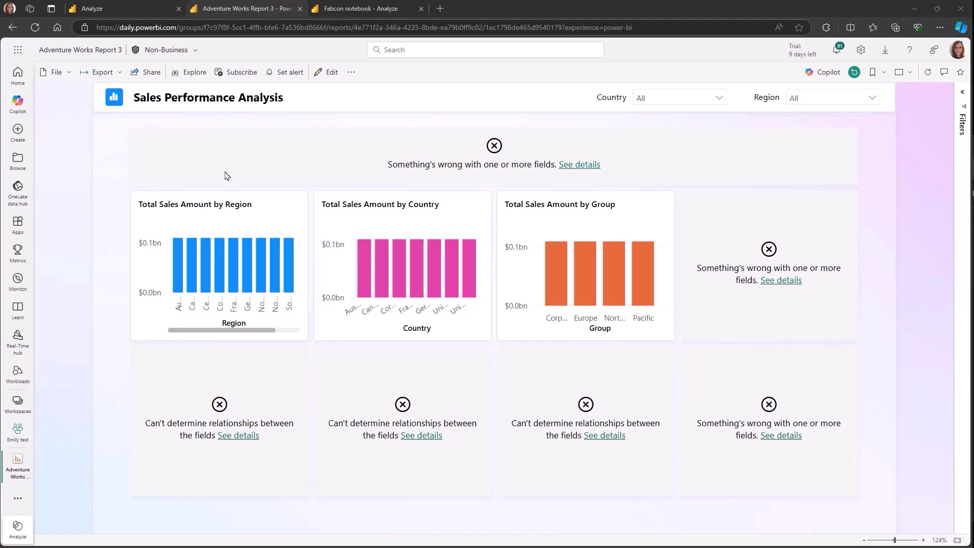
# Go to the Adventure Works model diagram and open the model's details flyout
pyautogui.click(127, 12)
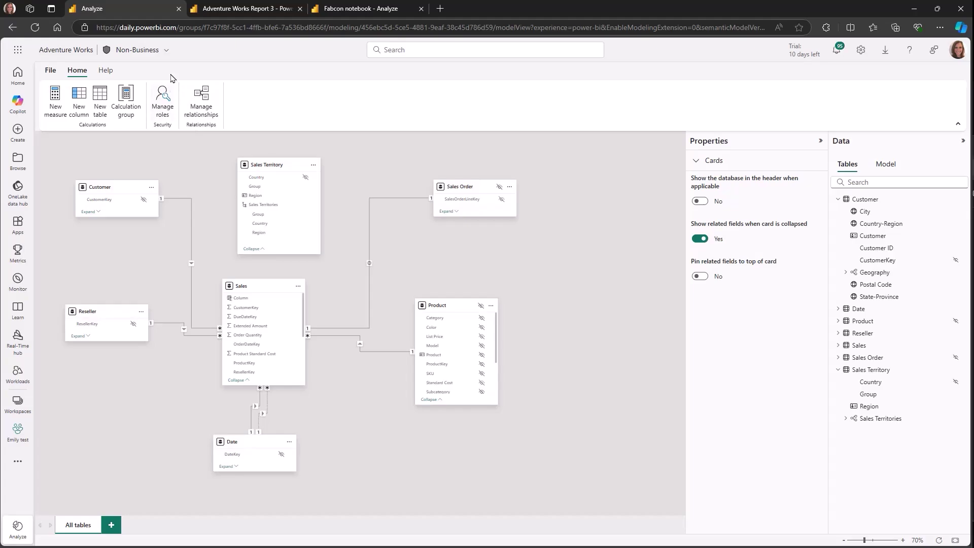
pyautogui.click(166, 49)
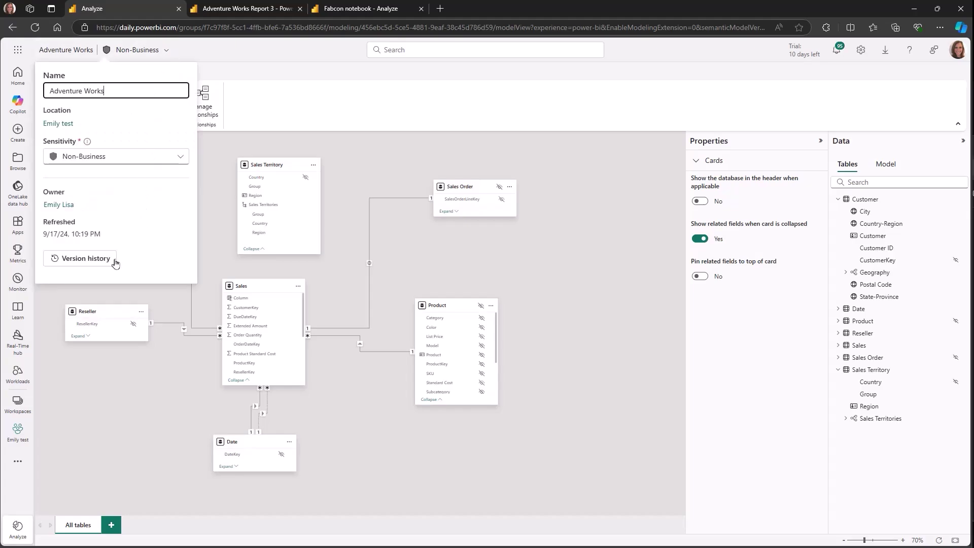
# From Version history, restore Adventure Works to its 5:09 PM version and confirm
pyautogui.click(114, 261)
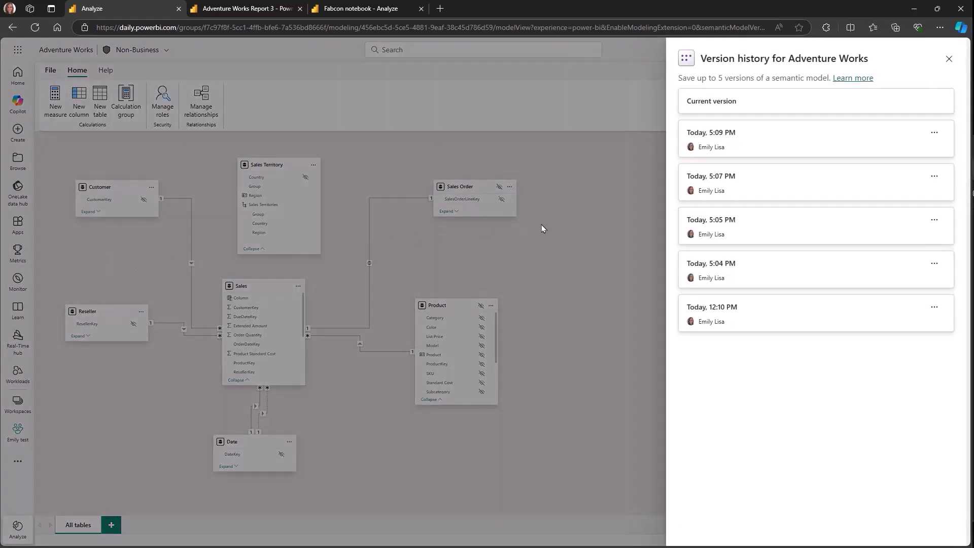
pyautogui.click(934, 133)
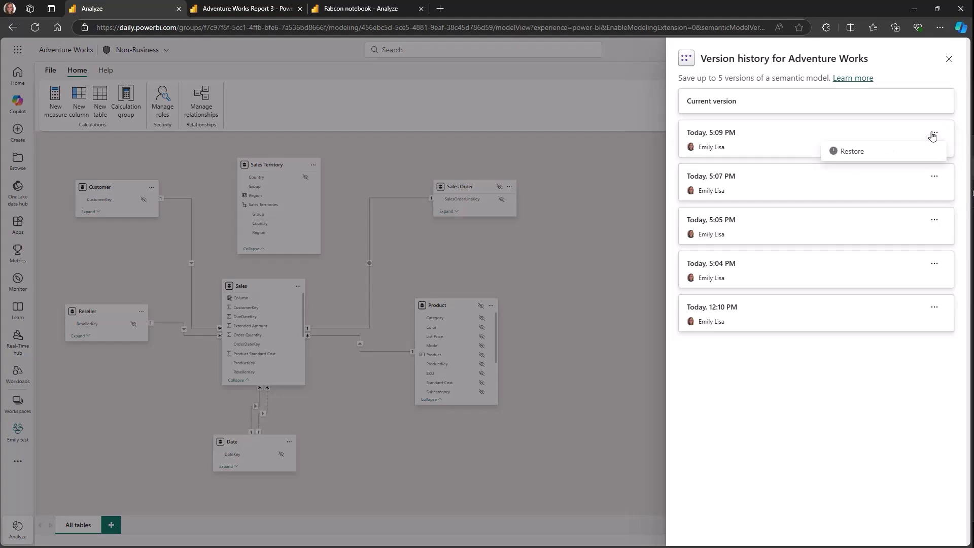
pyautogui.click(909, 151)
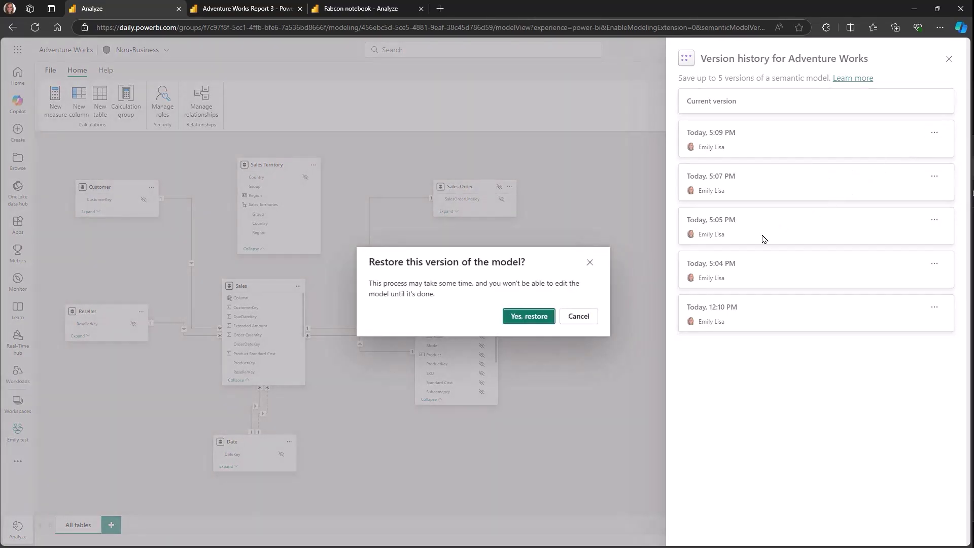
pyautogui.click(543, 316)
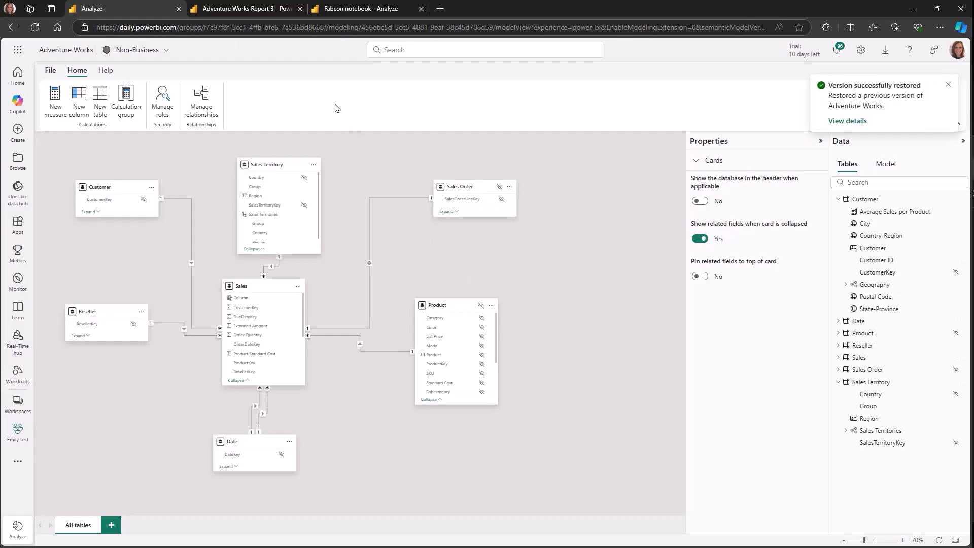
# Switch to the Adventure Works Report 3 browser tab
pyautogui.click(282, 16)
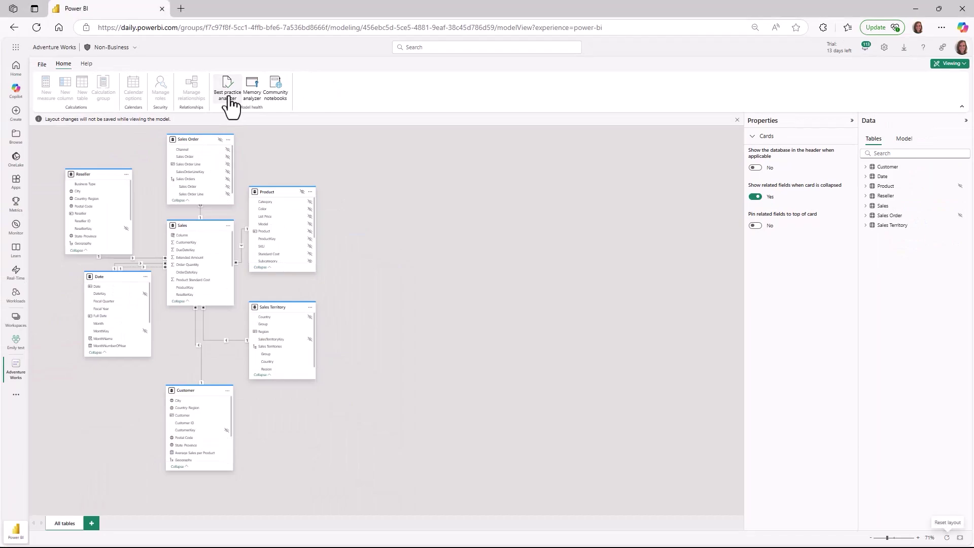
# Create a Best Practice Analyzer notebook for Adventure Works and run all its cells
pyautogui.click(228, 96)
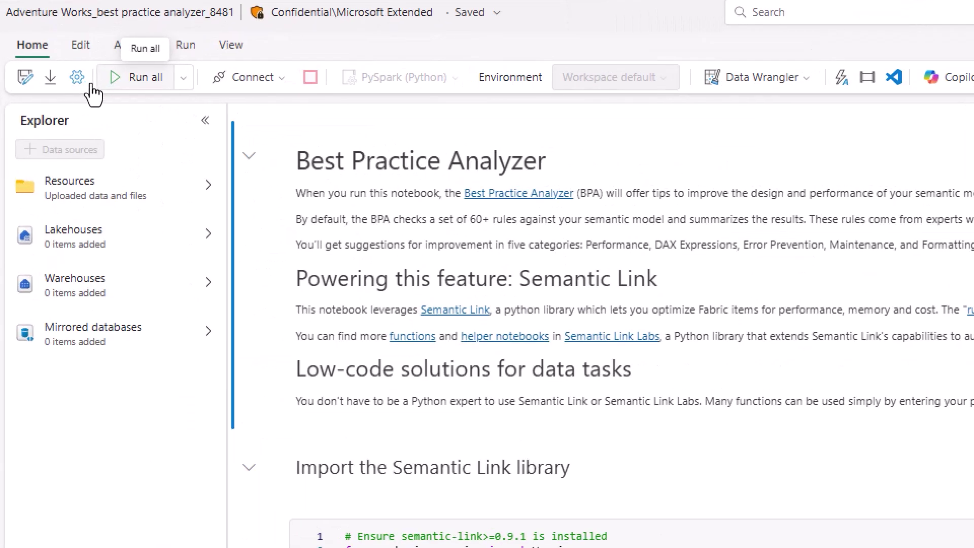
pyautogui.click(92, 84)
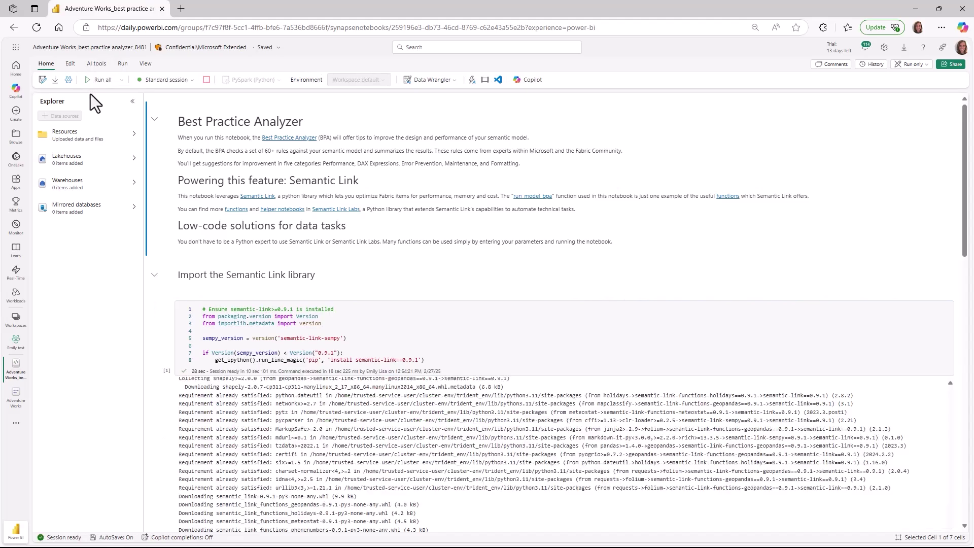
pyautogui.scroll(-5, 175, 151)
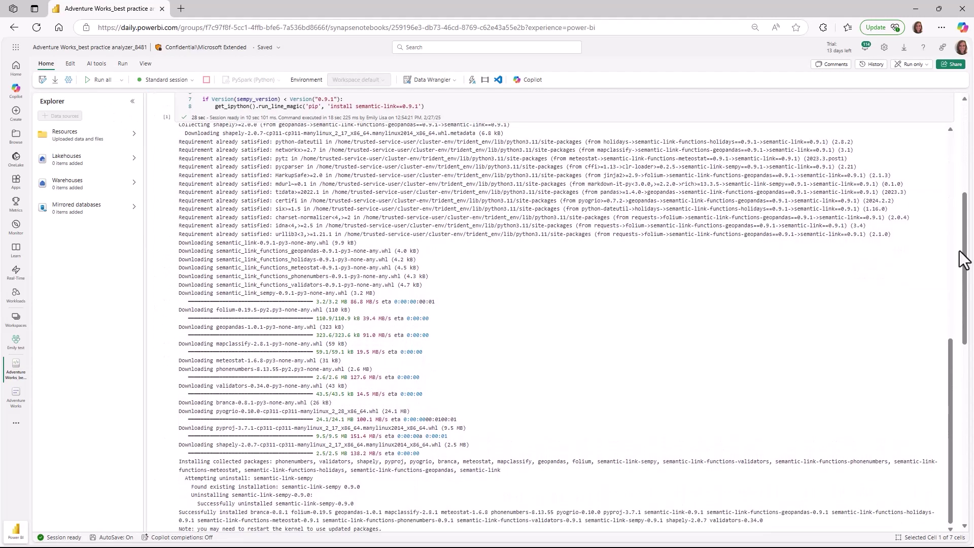
pyautogui.moveTo(966, 256); pyautogui.dragTo(968, 406)
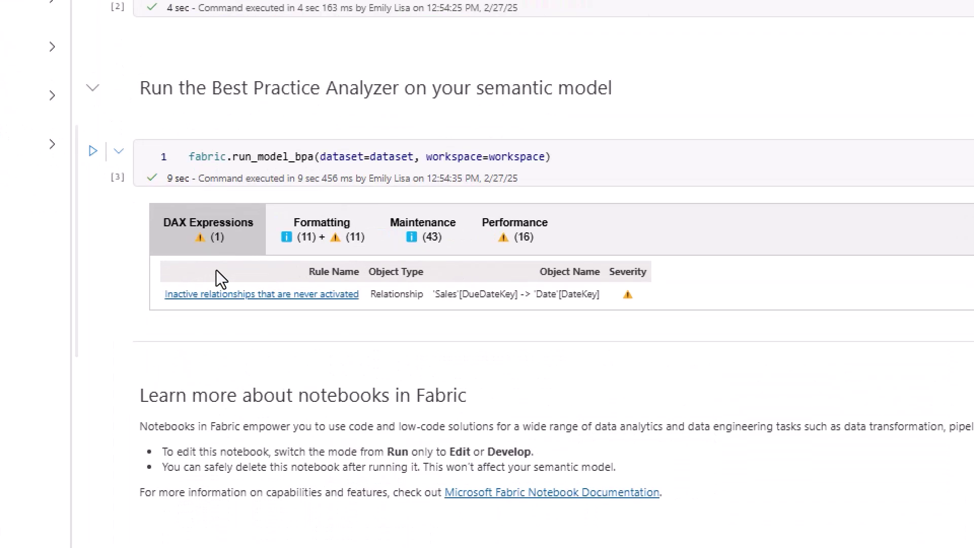
# Review the Formatting, Maintenance and Performance rule results, then return to the Adventure Works model
pyautogui.click(305, 238)
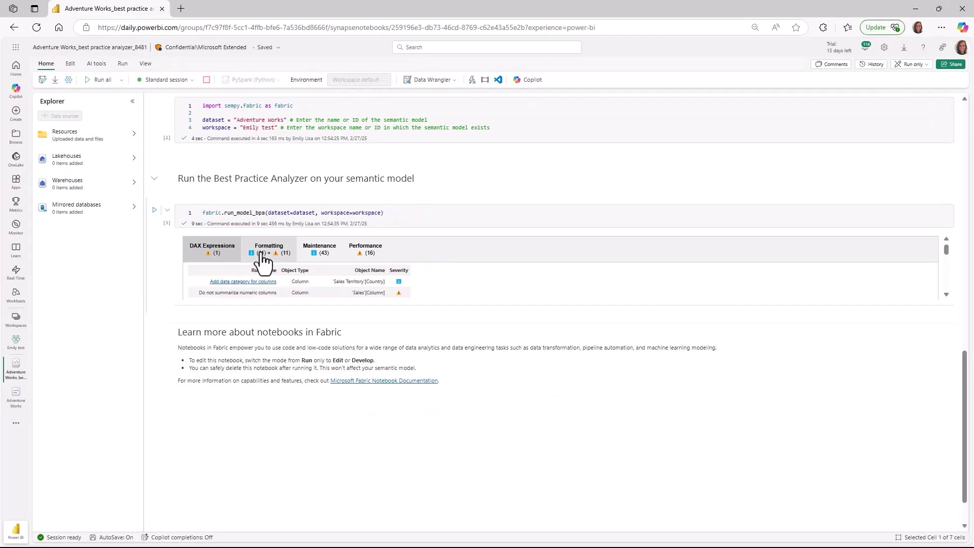
pyautogui.click(326, 258)
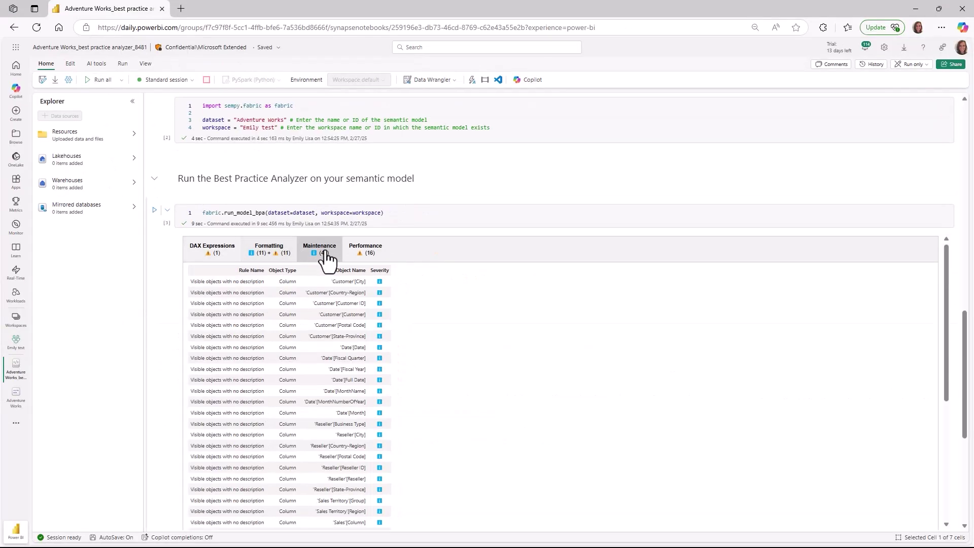
pyautogui.click(372, 258)
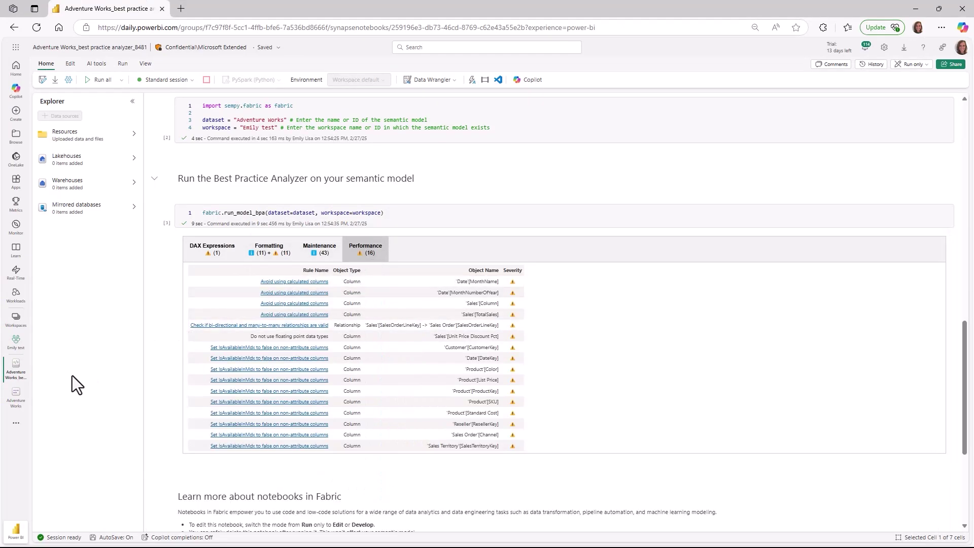
pyautogui.click(21, 404)
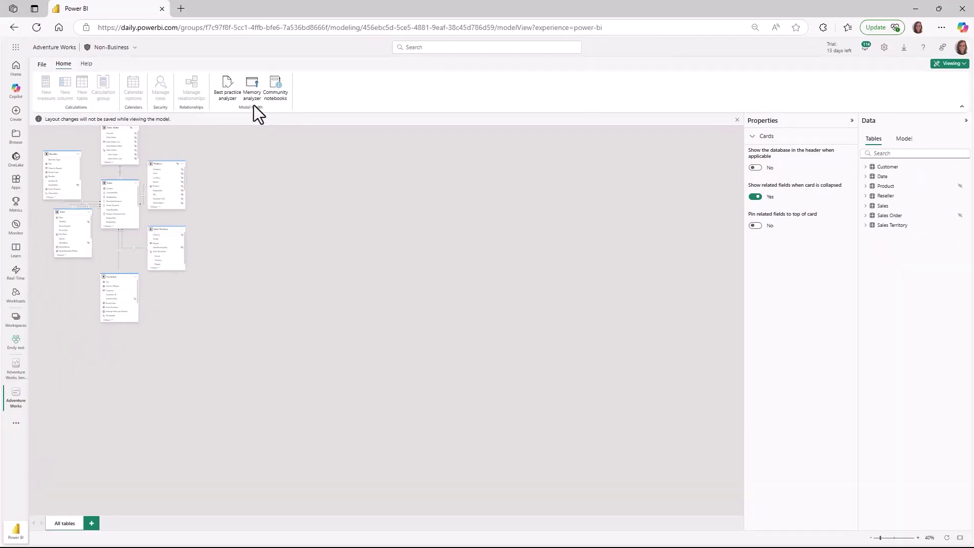
# Create a Memory Analyzer notebook for Adventure Works and run all of its cells
pyautogui.click(253, 102)
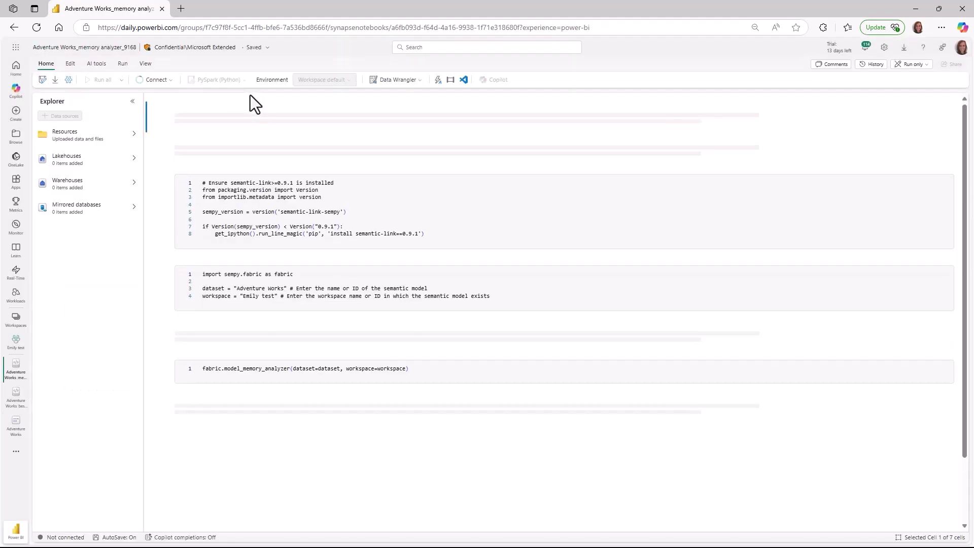
pyautogui.click(99, 81)
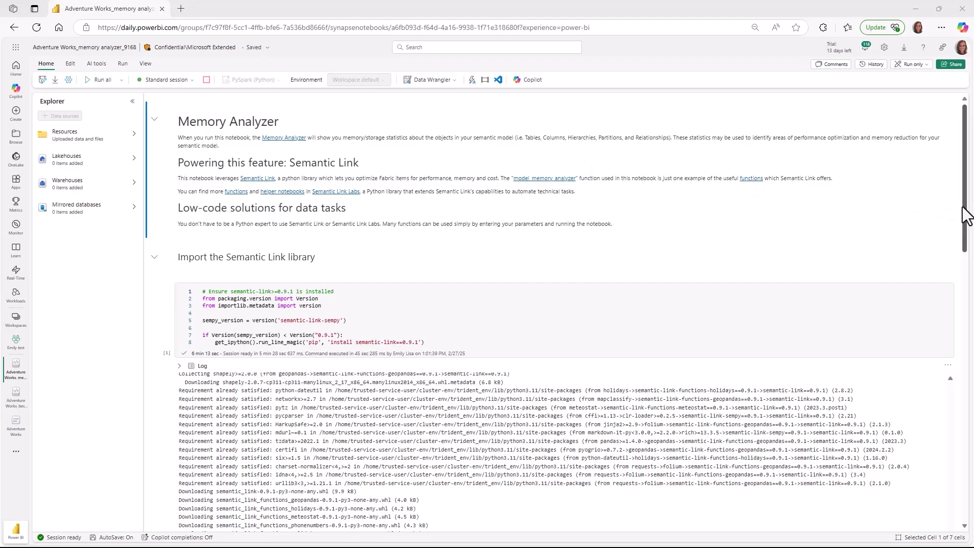
pyautogui.moveTo(964, 213); pyautogui.dragTo(972, 442)
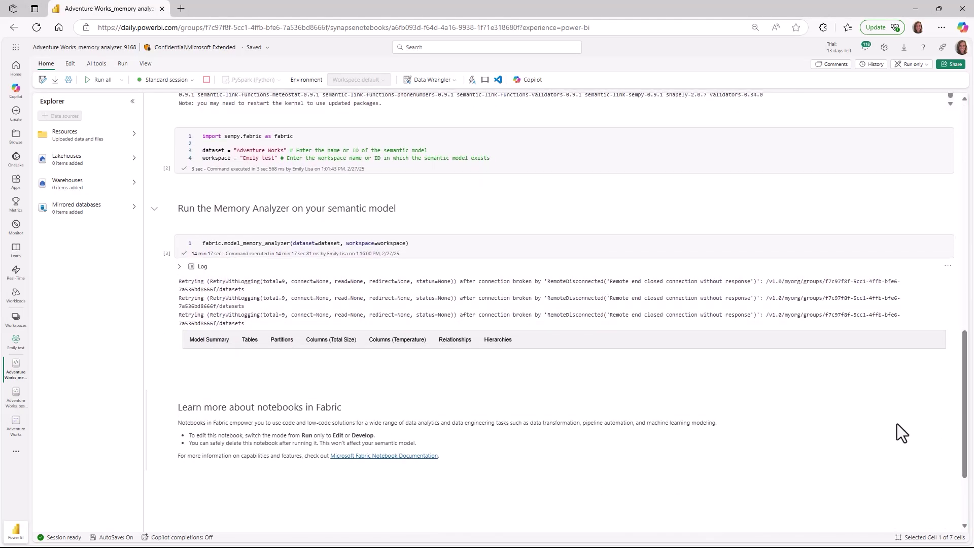
# Review the Model Summary, Tables, Partitions, Columns, Relationships and Hierarchies statistics, then return to Adventure Works
pyautogui.click(217, 345)
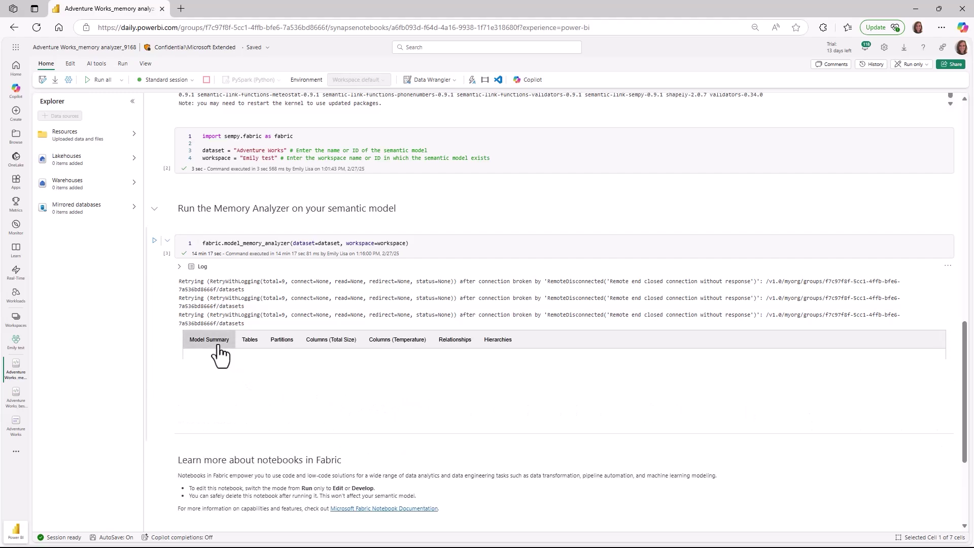
pyautogui.click(250, 349)
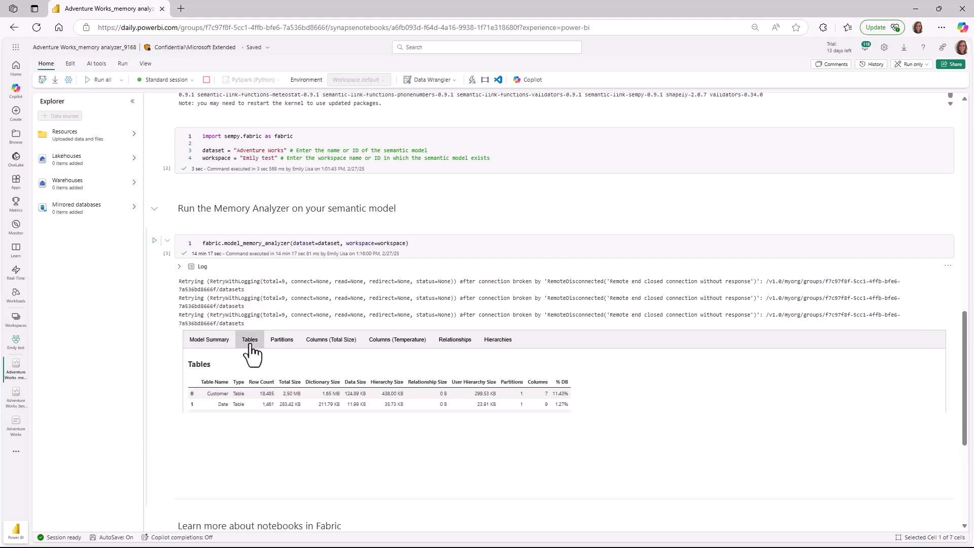
pyautogui.click(294, 349)
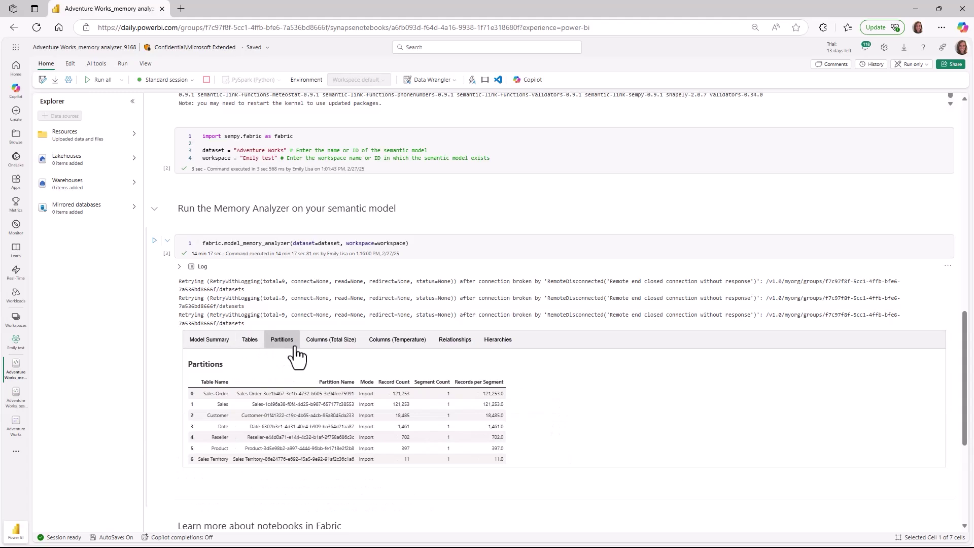
pyautogui.click(328, 349)
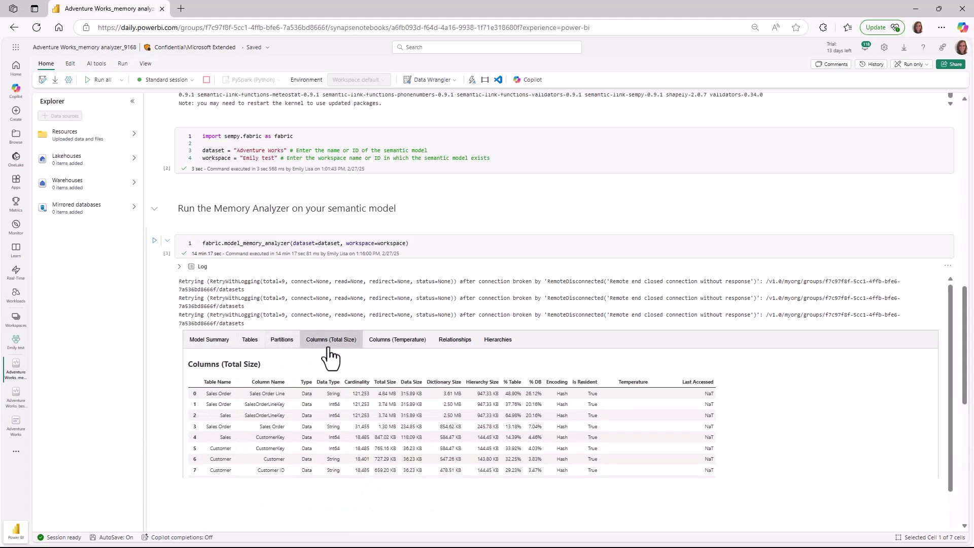
pyautogui.click(396, 347)
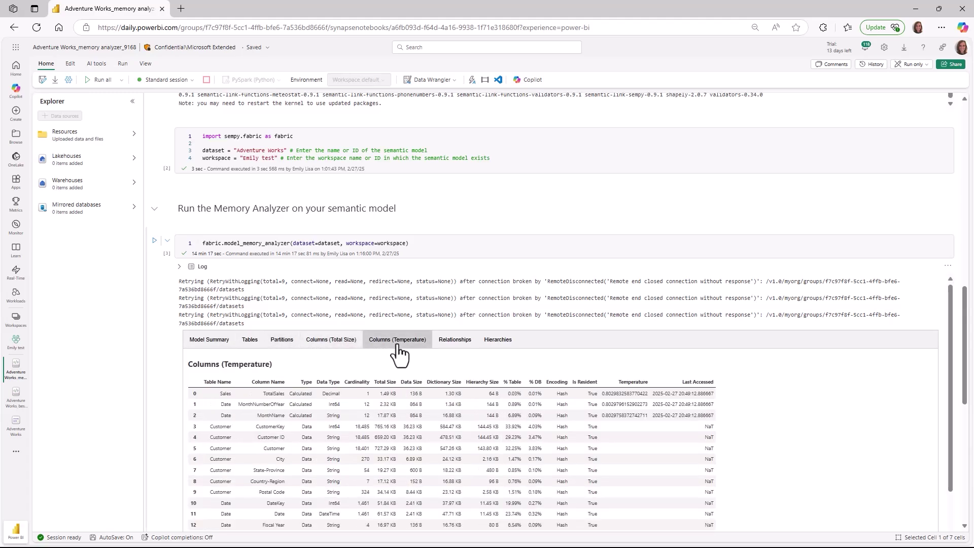
pyautogui.click(454, 350)
pyautogui.click(498, 351)
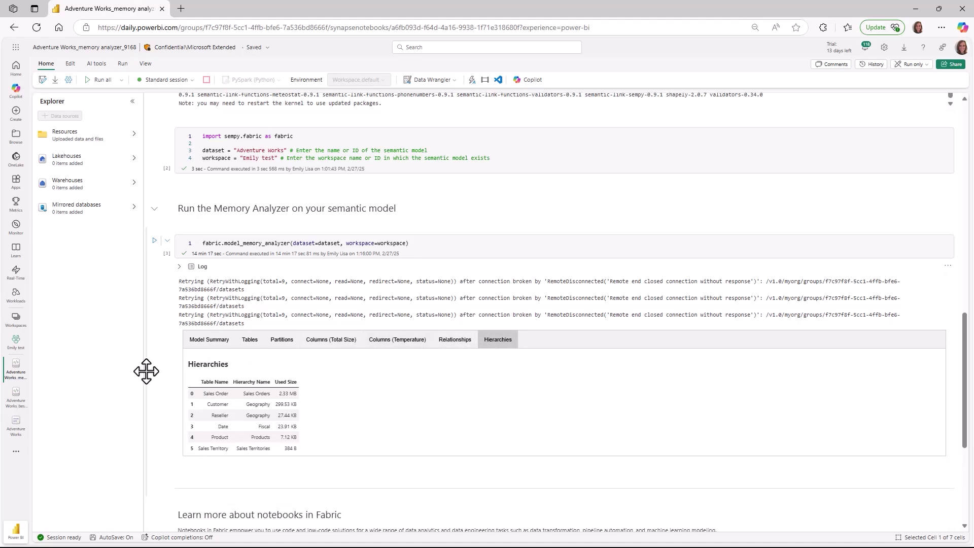
pyautogui.click(26, 437)
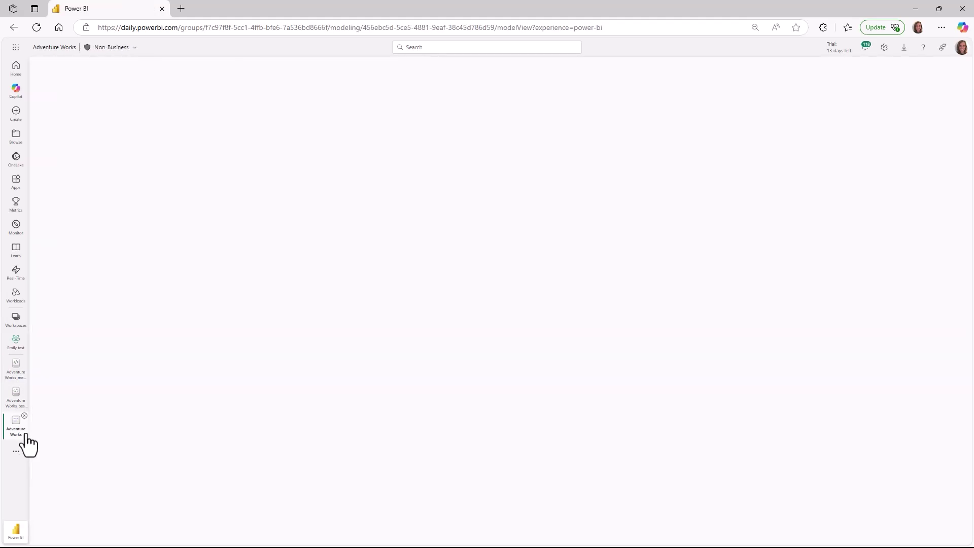